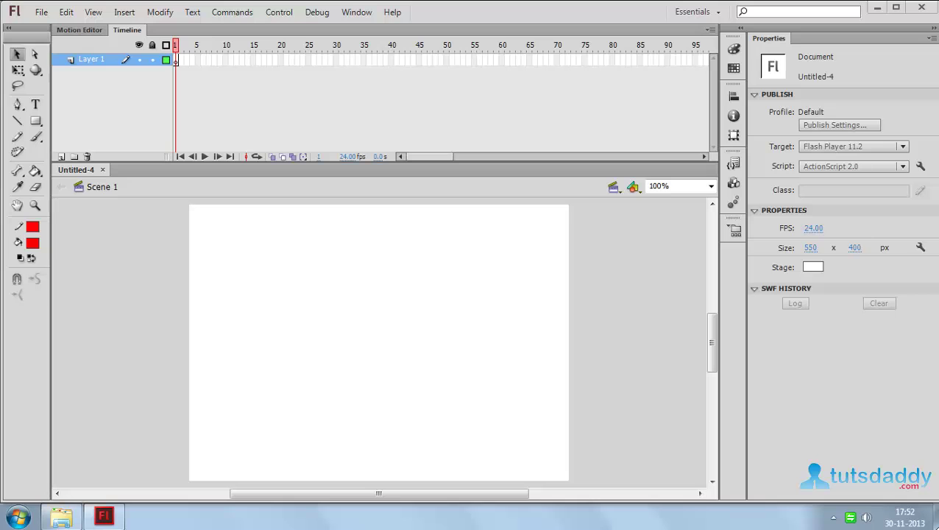
- Open the Scene panel from Window > Other Panels and place it beside the stage
{"action": "left_click", "coordinate": [354, 11]}
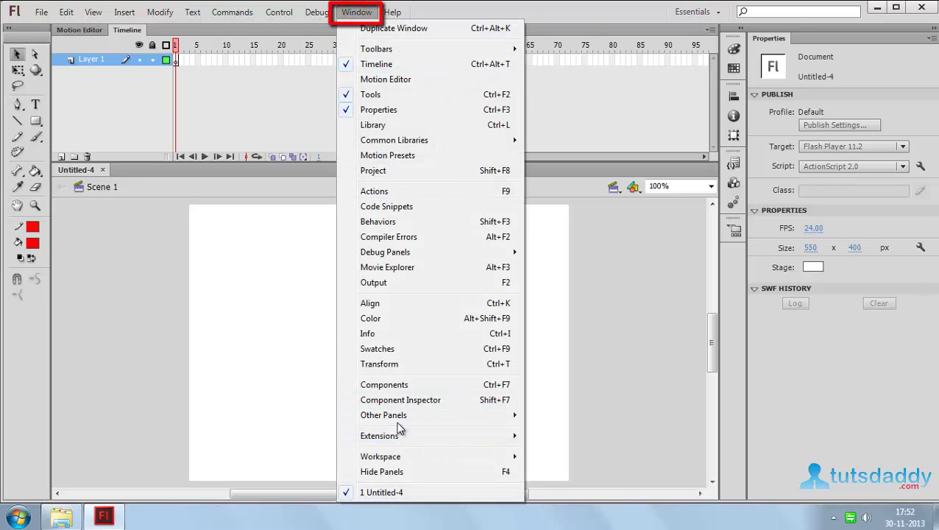
{"action": "mouse_move", "coordinate": [401, 415]}
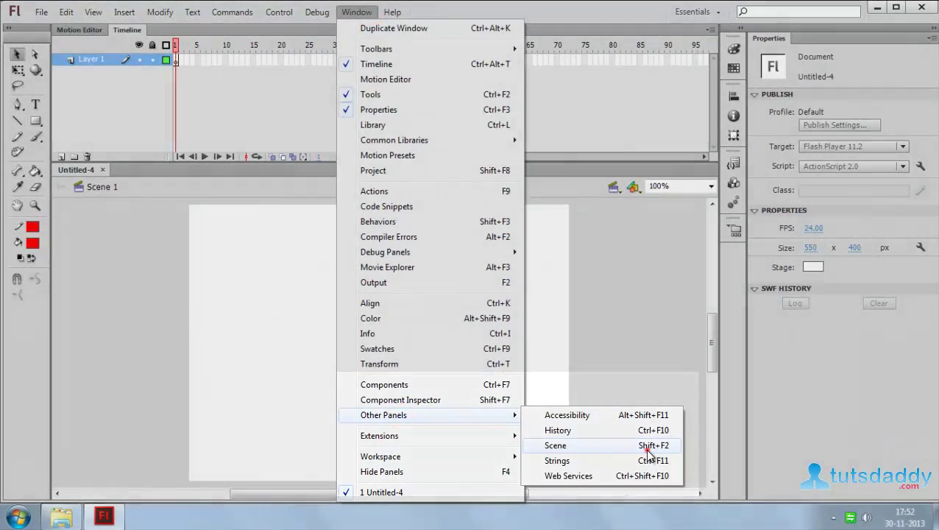
{"action": "left_click", "coordinate": [646, 448]}
{"action": "left_click_drag", "start_coordinate": [642, 243], "coordinate": [673, 240]}
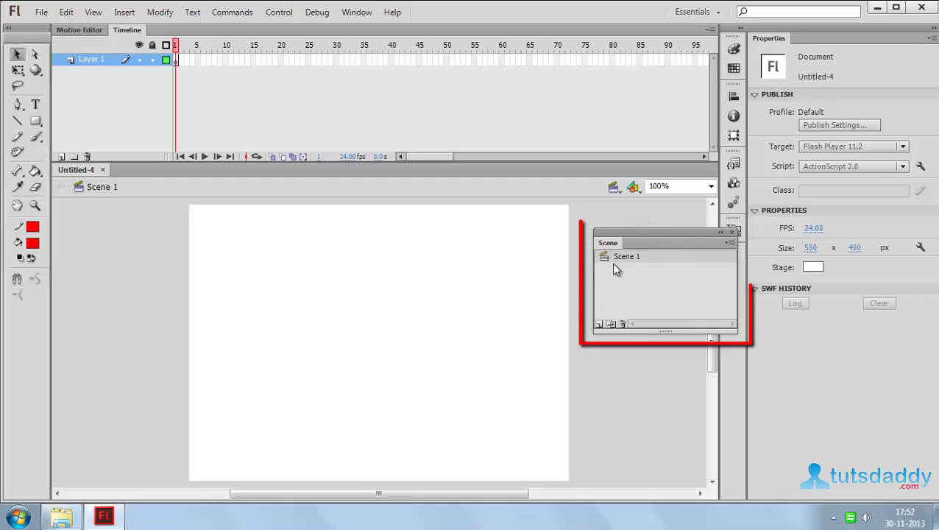
- Import Desert.jpg from Sample Pictures onto the Scene 1 stage
{"action": "left_click", "coordinate": [365, 287]}
{"action": "left_click", "coordinate": [41, 12]}
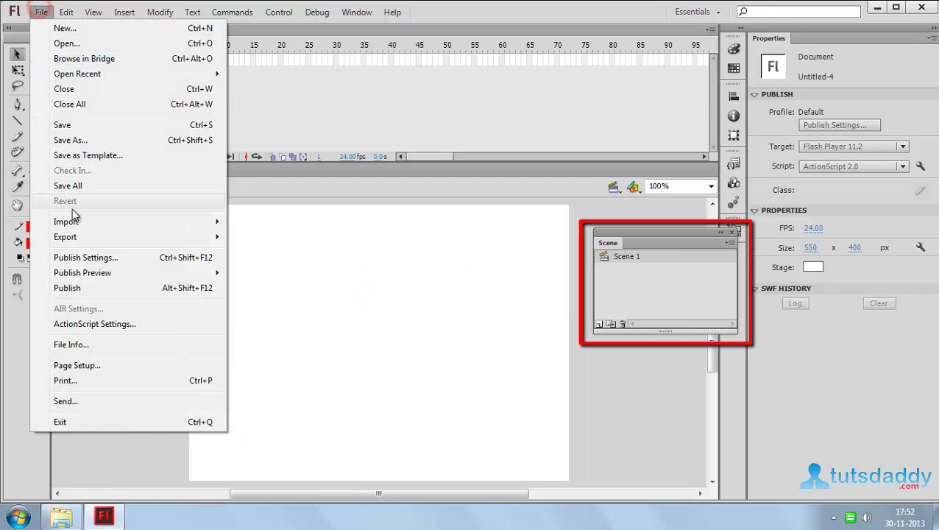
{"action": "left_click", "coordinate": [65, 222]}
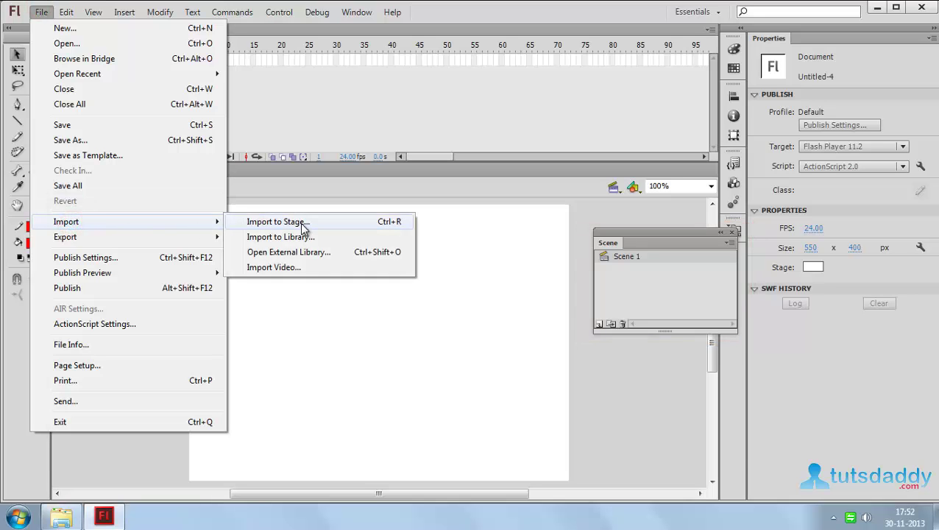
{"action": "left_click", "coordinate": [300, 222]}
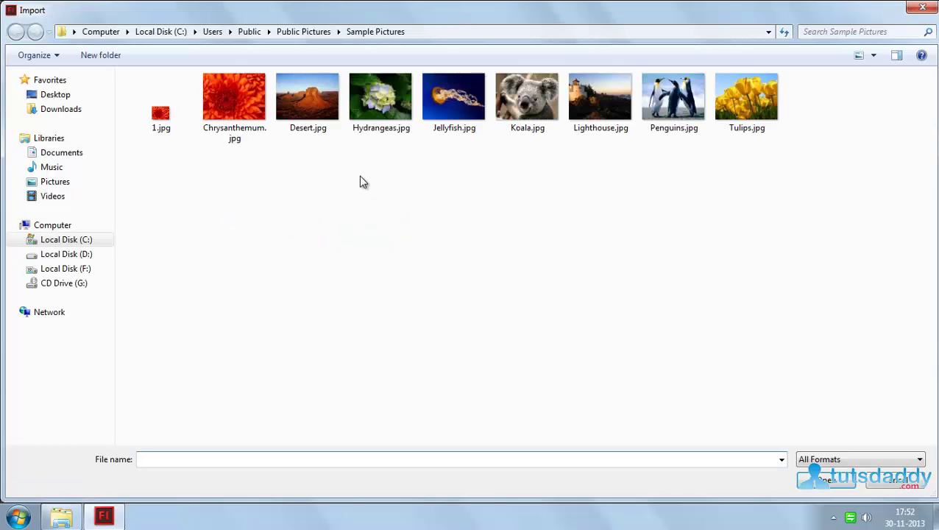
{"action": "double_click", "coordinate": [328, 103]}
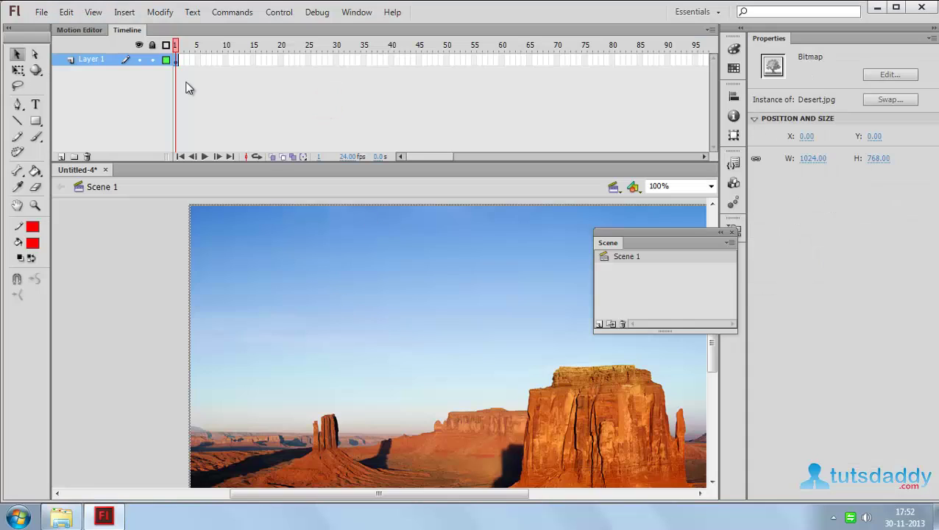
- Create a classic tween on Layer 1 from frame 1 to a keyframe at frame 60
{"action": "right_click", "coordinate": [177, 62]}
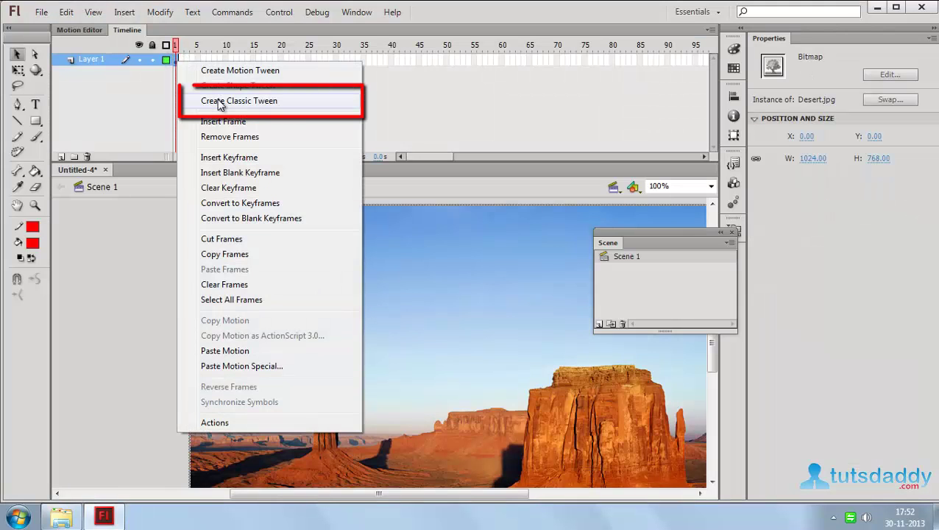
{"action": "left_click", "coordinate": [218, 103]}
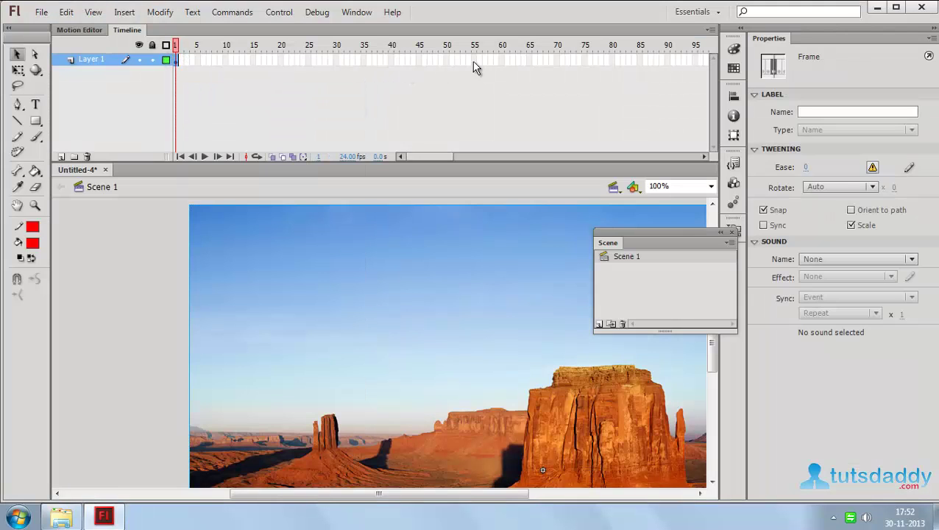
{"action": "left_click", "coordinate": [503, 61]}
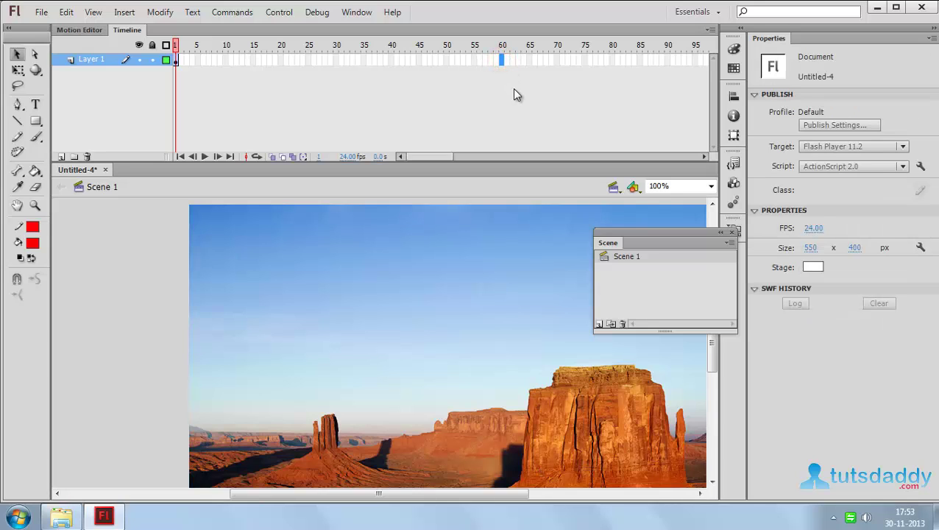
{"action": "key", "text": "F6"}
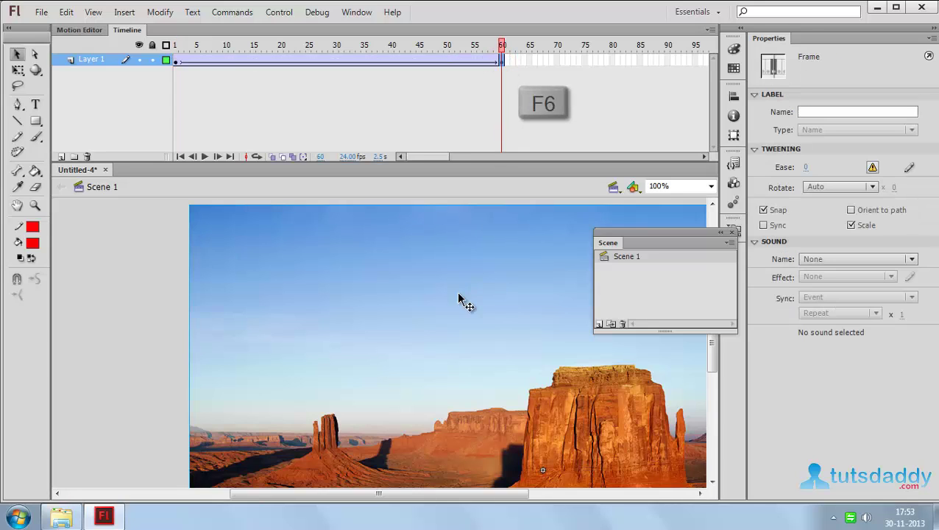
- At frame 60, shrink the desert photo to width 331 and centre it on the stage
{"action": "left_click", "coordinate": [477, 327]}
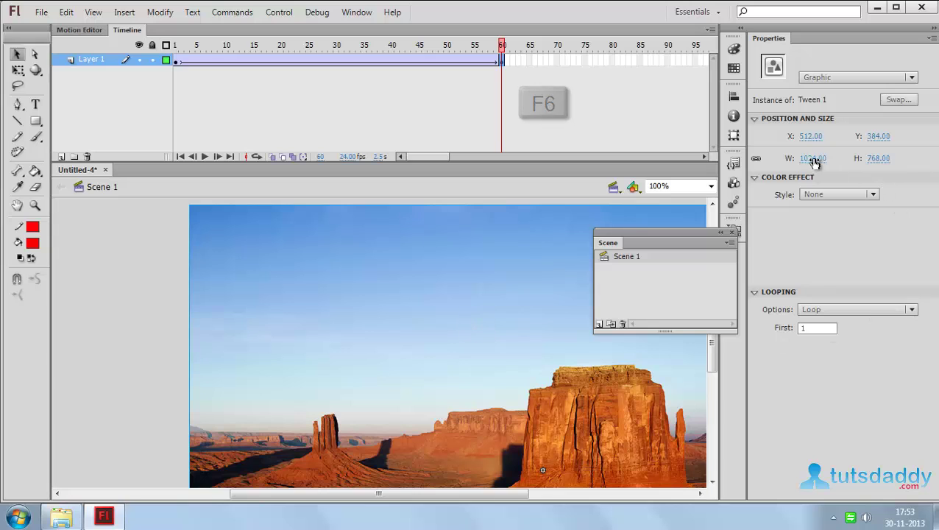
{"action": "left_click_drag", "start_coordinate": [813, 159], "coordinate": [404, 234]}
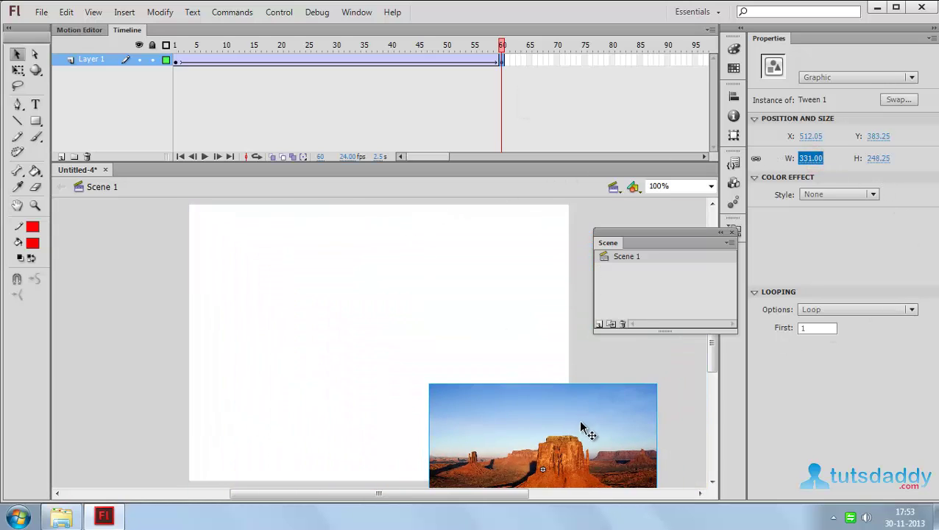
{"action": "left_click_drag", "start_coordinate": [581, 425], "coordinate": [423, 321]}
{"action": "left_click", "coordinate": [478, 236]}
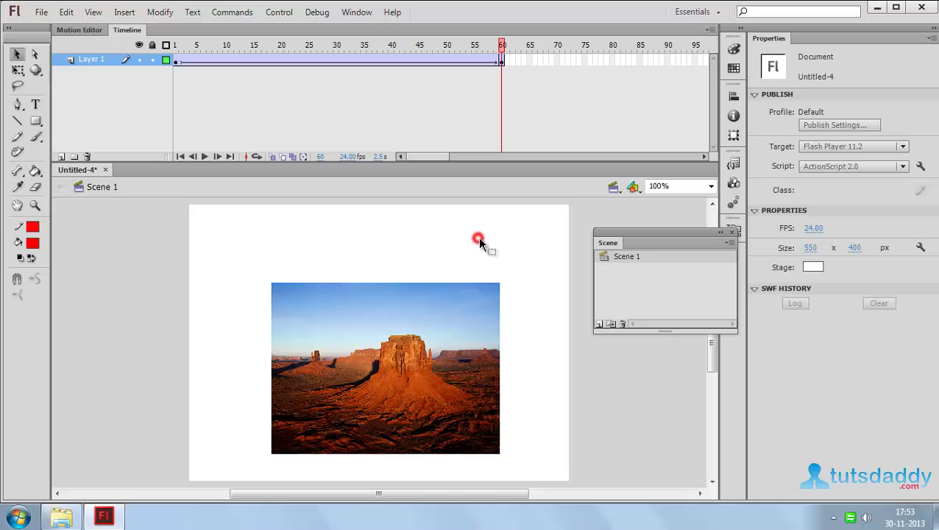
- On a new layer, type a 'scene 1' title centred above the photo, then insert Scene 2
{"action": "left_click", "coordinate": [62, 157]}
{"action": "left_click", "coordinate": [34, 105]}
{"action": "left_click", "coordinate": [344, 255]}
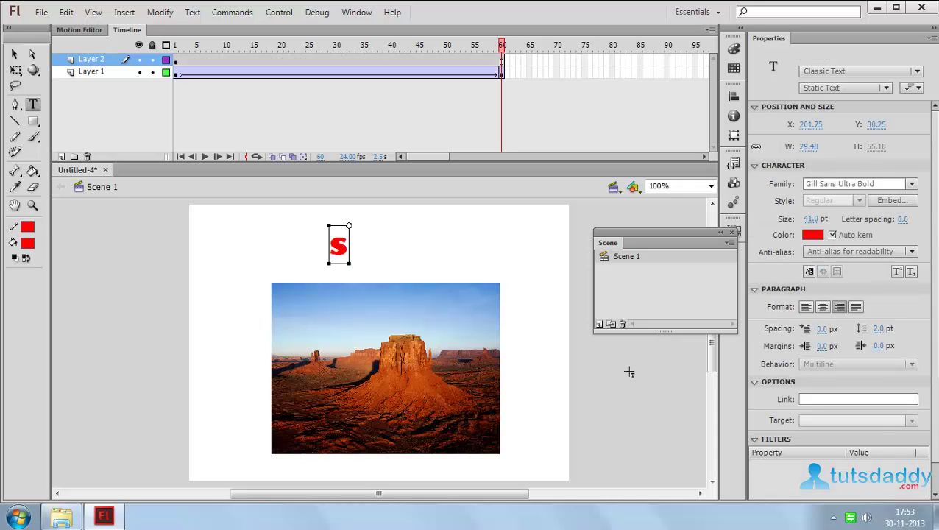
{"action": "type", "text": "scen"}
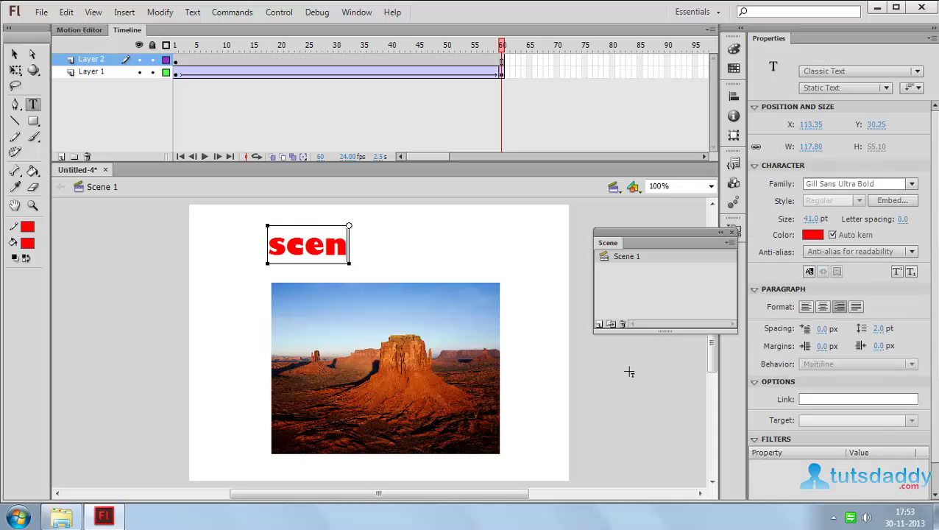
{"action": "type", "text": "e 1"}
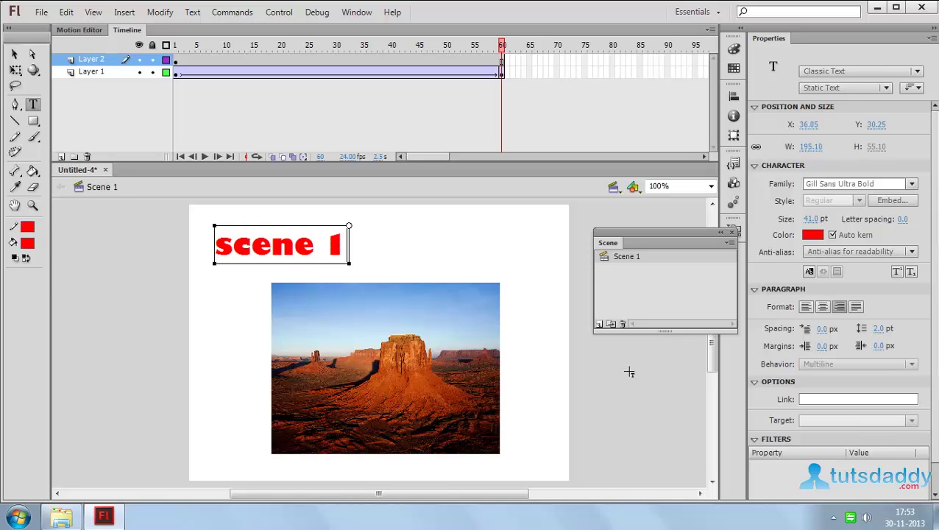
{"action": "left_click", "coordinate": [15, 55]}
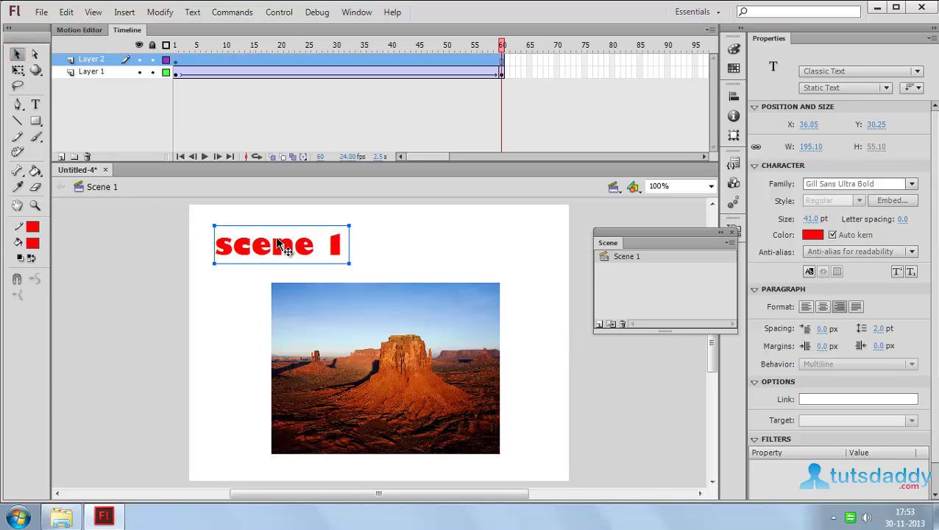
{"action": "left_click_drag", "start_coordinate": [281, 244], "coordinate": [395, 246]}
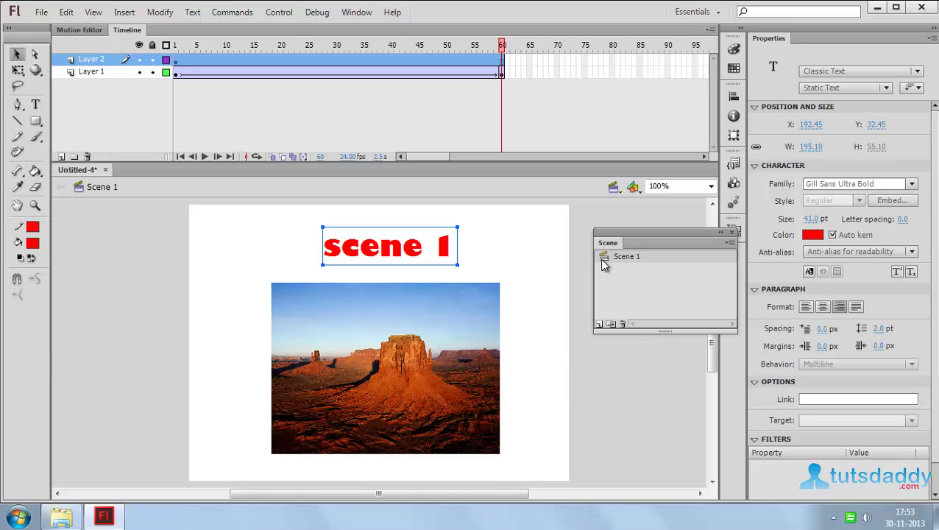
{"action": "left_click", "coordinate": [125, 12]}
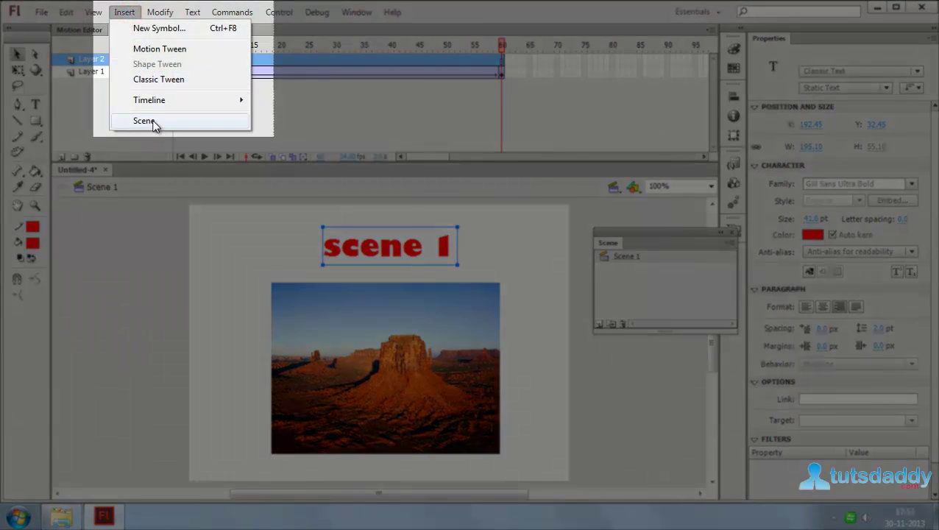
{"action": "left_click", "coordinate": [150, 124]}
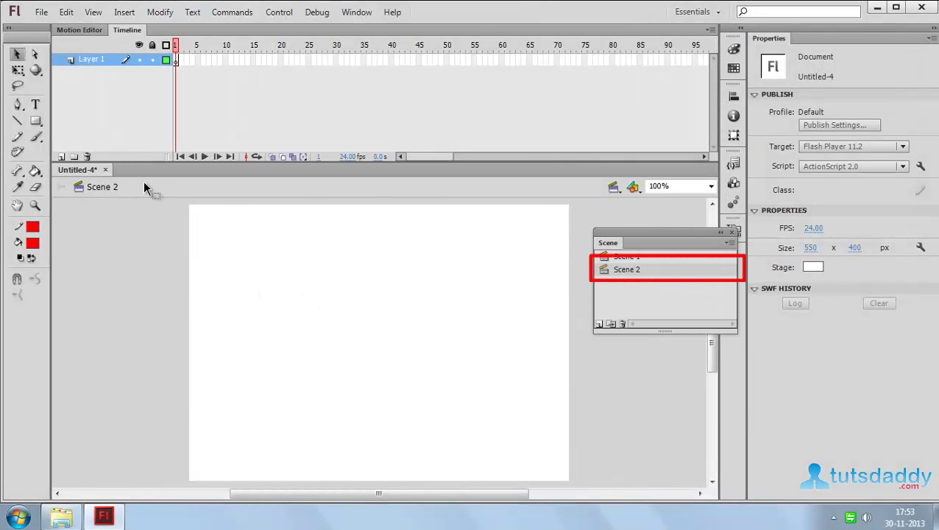
- Import Koala.jpg onto the Scene 2 stage
{"action": "left_click", "coordinate": [41, 12]}
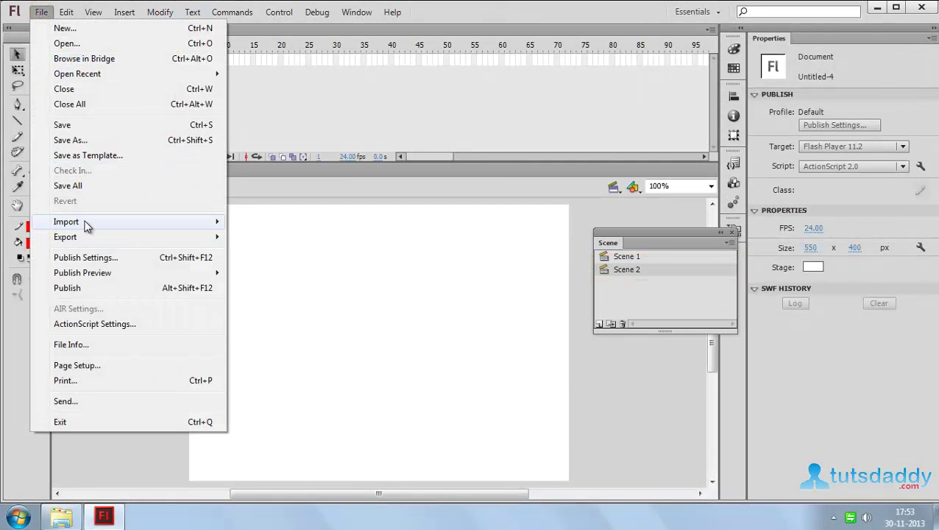
{"action": "left_click", "coordinate": [84, 222]}
{"action": "left_click", "coordinate": [248, 220]}
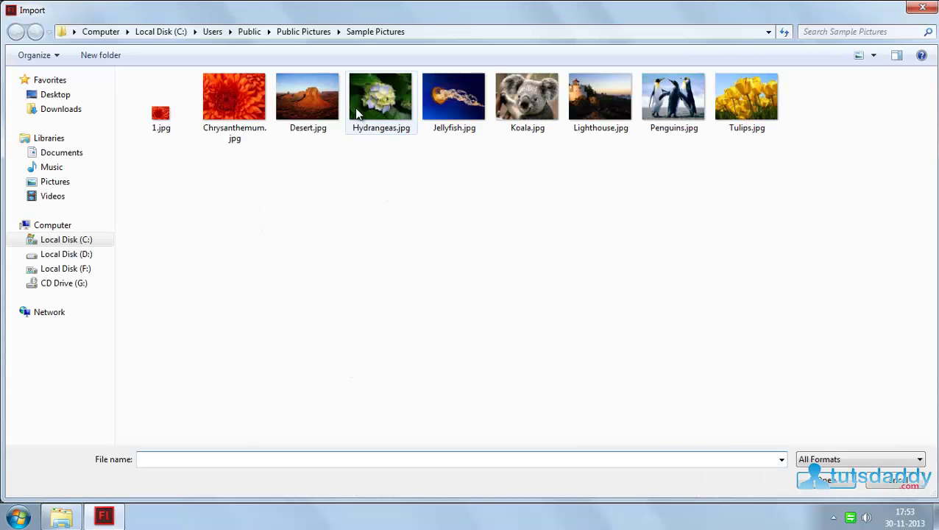
{"action": "double_click", "coordinate": [521, 104]}
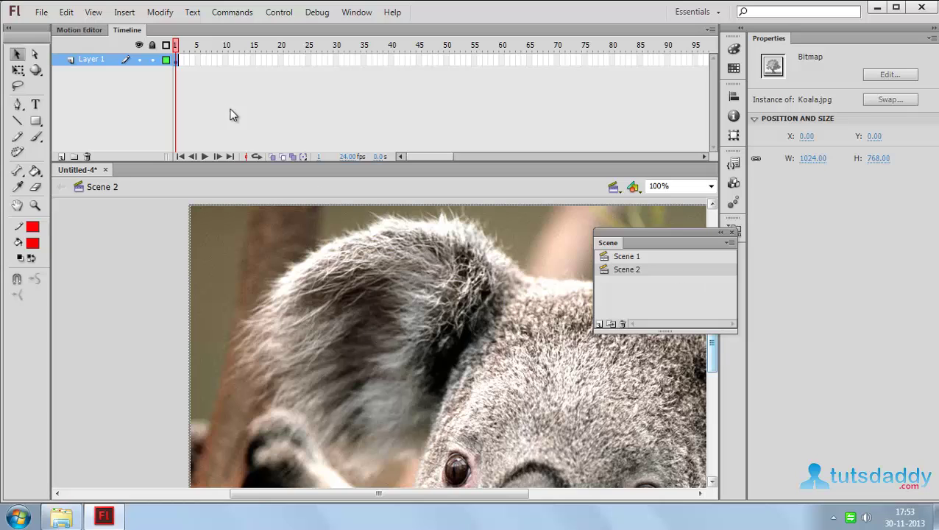
- Create a classic tween on the koala layer from frame 1 to a keyframe at frame 61
{"action": "right_click", "coordinate": [176, 60]}
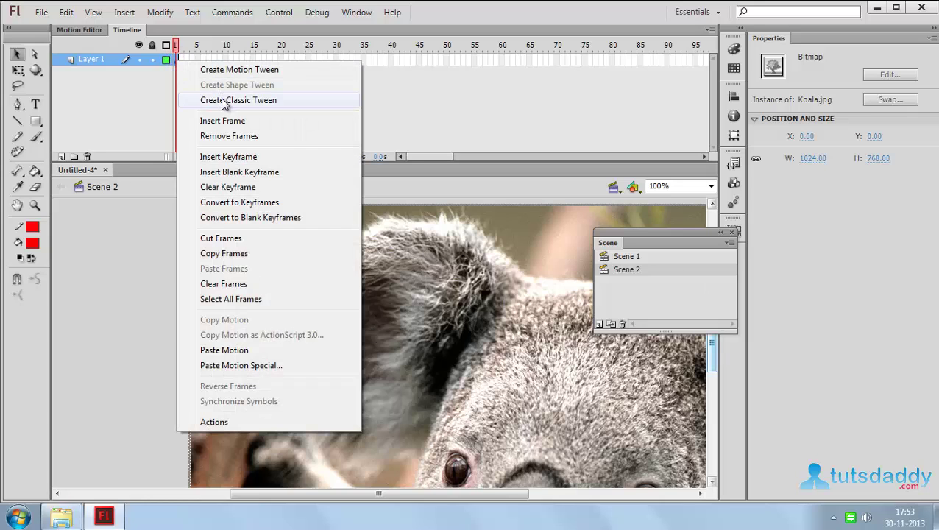
{"action": "left_click", "coordinate": [224, 101]}
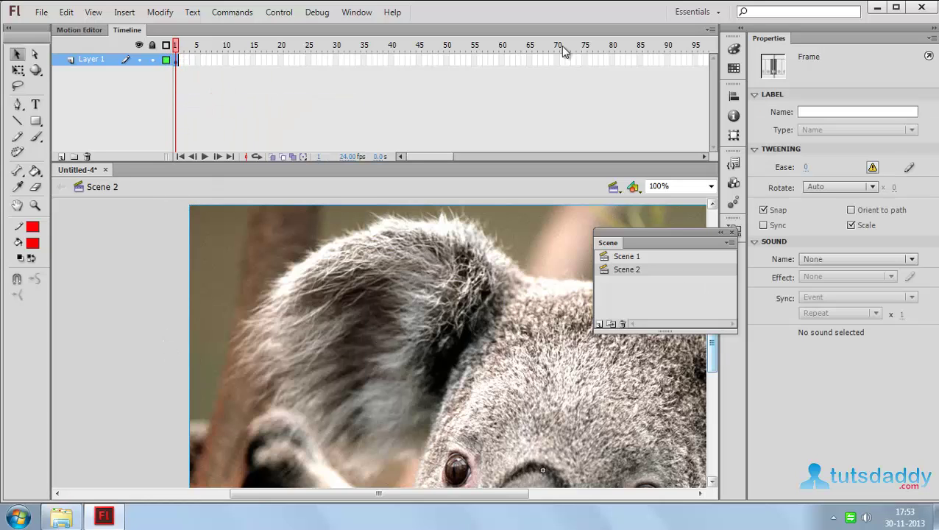
{"action": "left_click", "coordinate": [508, 61]}
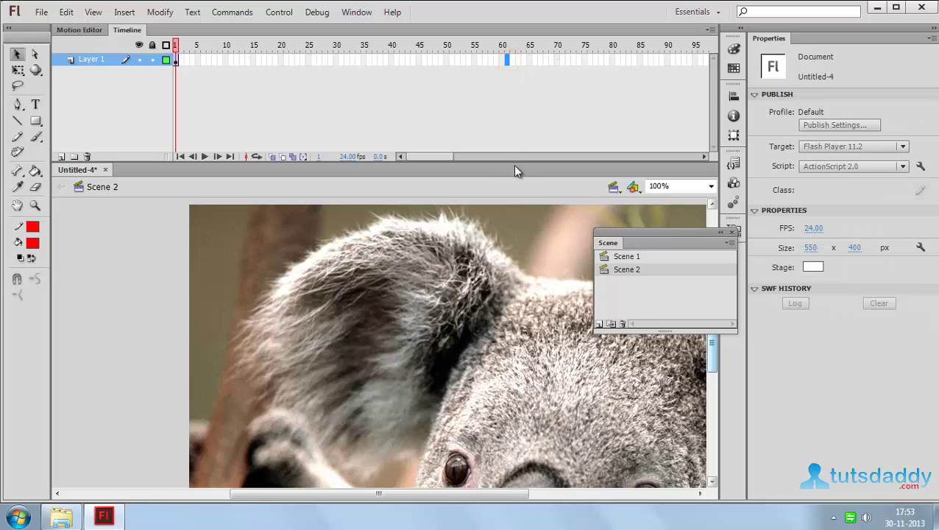
{"action": "key", "text": "F6"}
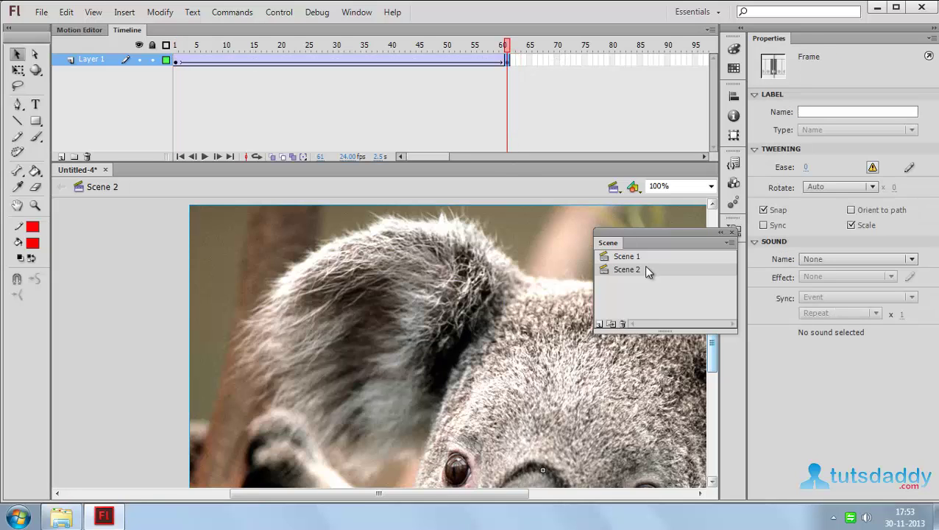
- At frame 61, shrink the koala photo to 416 × 312 and centre it on the stage
{"action": "left_click", "coordinate": [448, 361]}
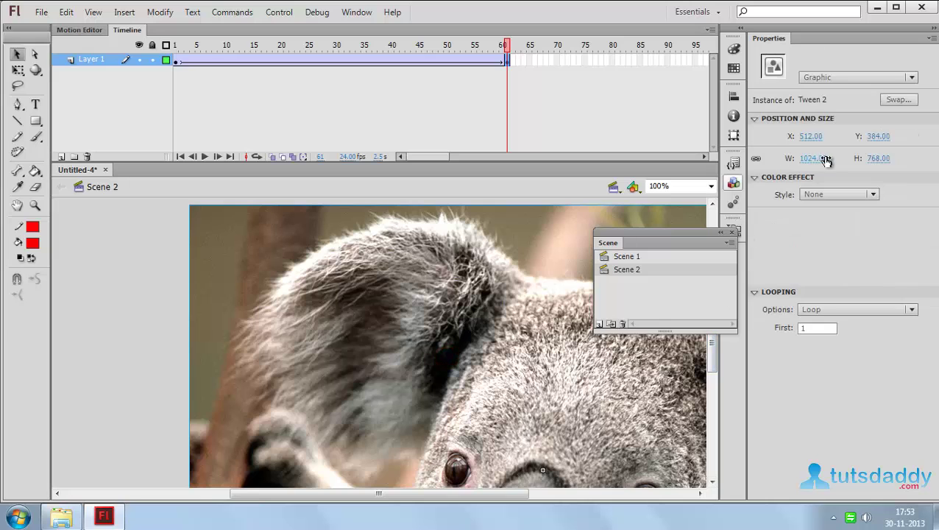
{"action": "left_click_drag", "start_coordinate": [821, 158], "coordinate": [471, 224]}
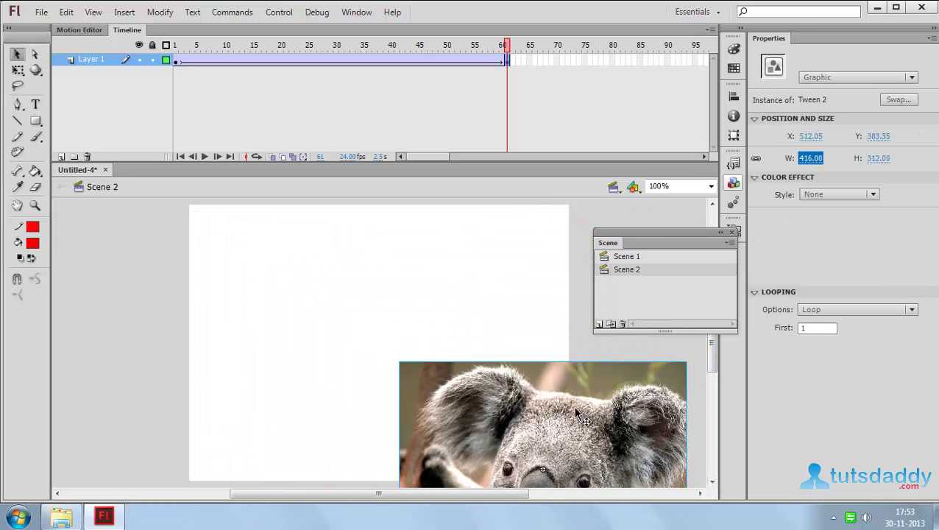
{"action": "left_click_drag", "start_coordinate": [576, 414], "coordinate": [409, 323]}
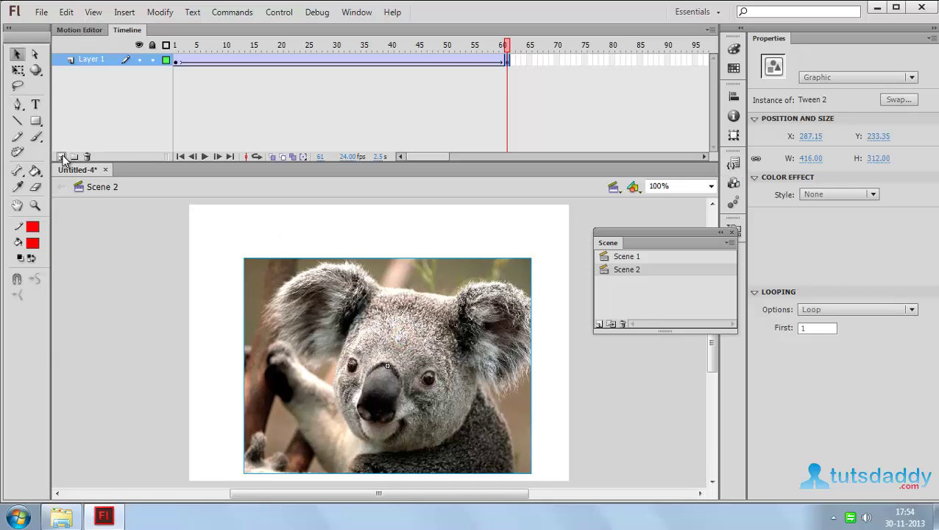
- On a new layer, type a red 'scene 2' title and centre it at the top above the koala
{"action": "left_click", "coordinate": [62, 157]}
{"action": "left_click", "coordinate": [35, 105]}
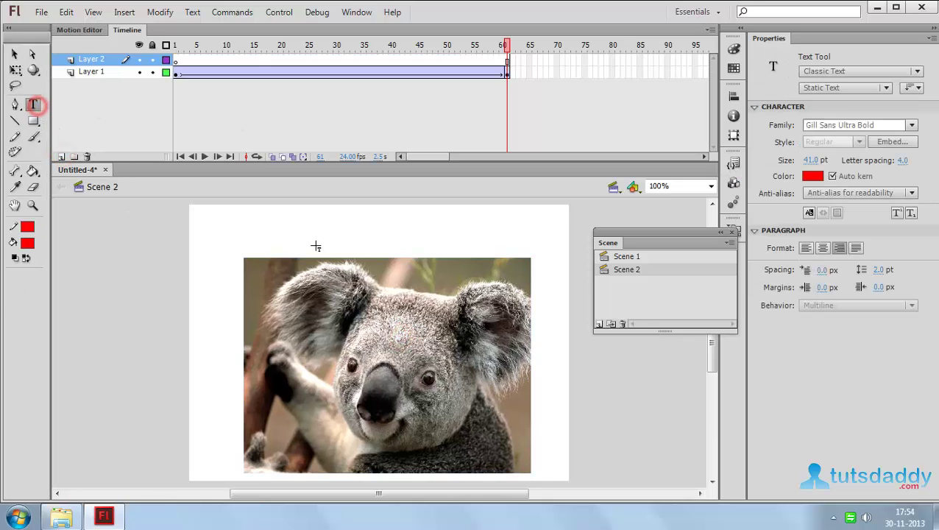
{"action": "left_click", "coordinate": [326, 234]}
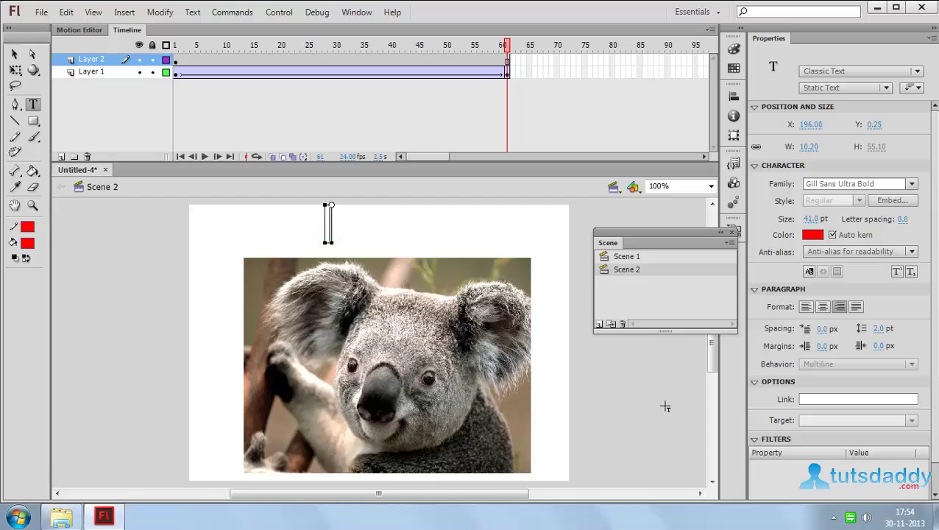
{"action": "type", "text": "scene"}
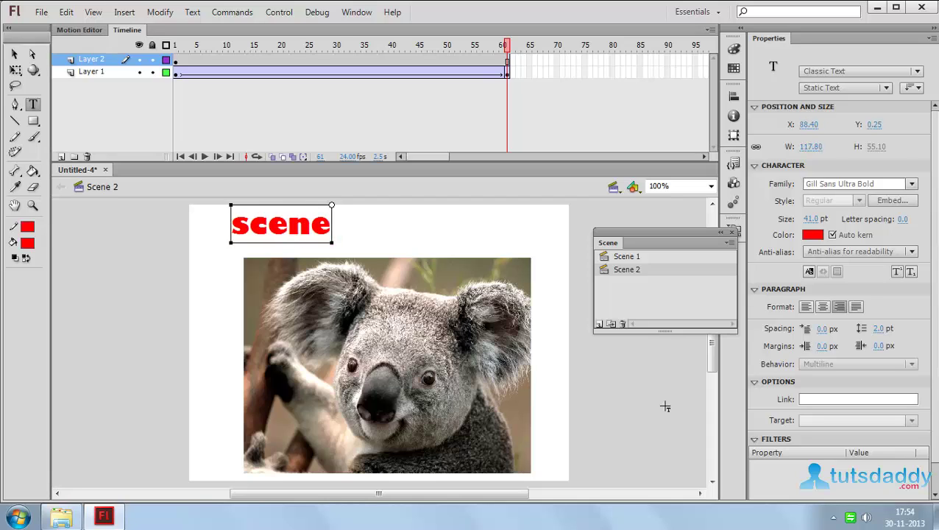
{"action": "type", "text": " 2"}
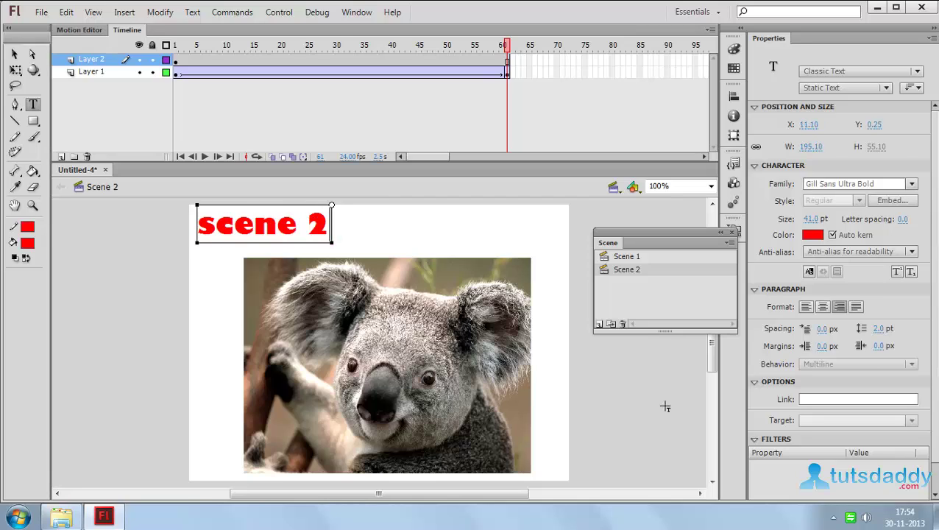
{"action": "left_click", "coordinate": [14, 52]}
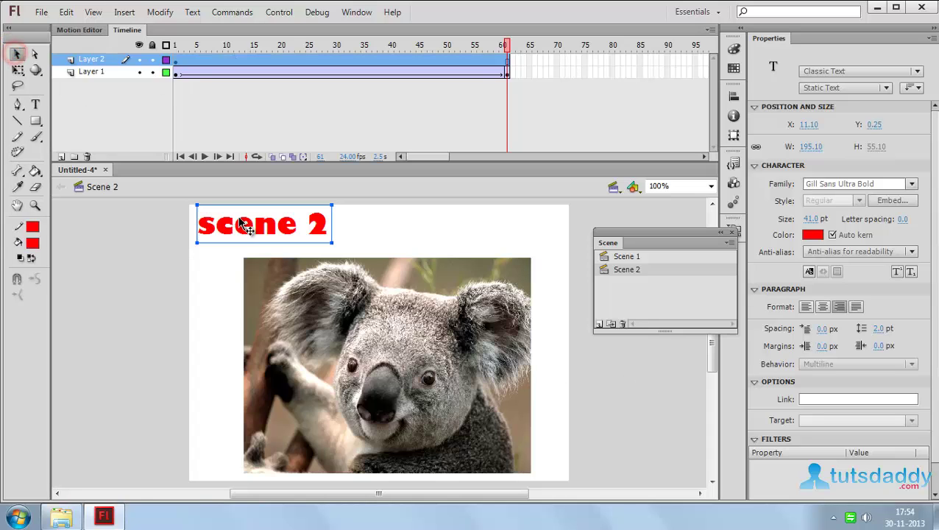
{"action": "left_click_drag", "start_coordinate": [245, 221], "coordinate": [377, 234]}
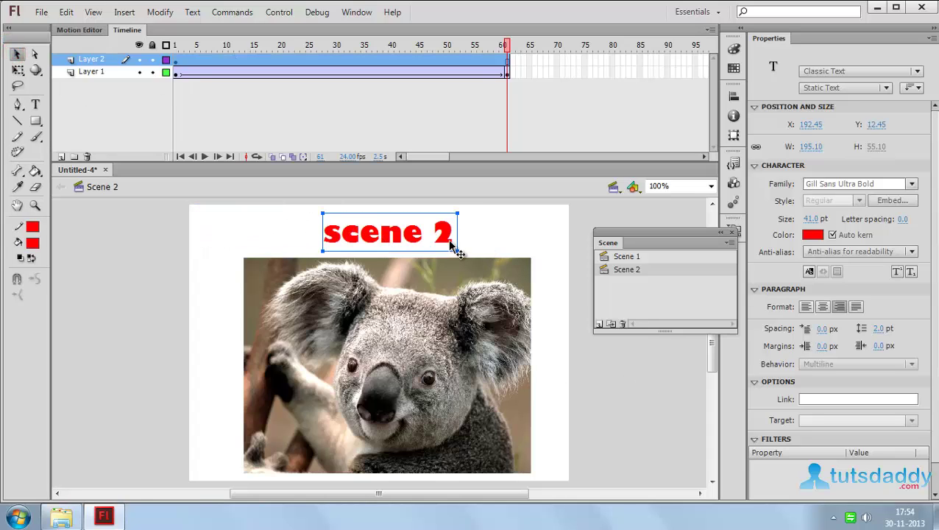
{"action": "left_click_drag", "start_coordinate": [454, 247], "coordinate": [441, 243]}
{"action": "left_click", "coordinate": [486, 237]}
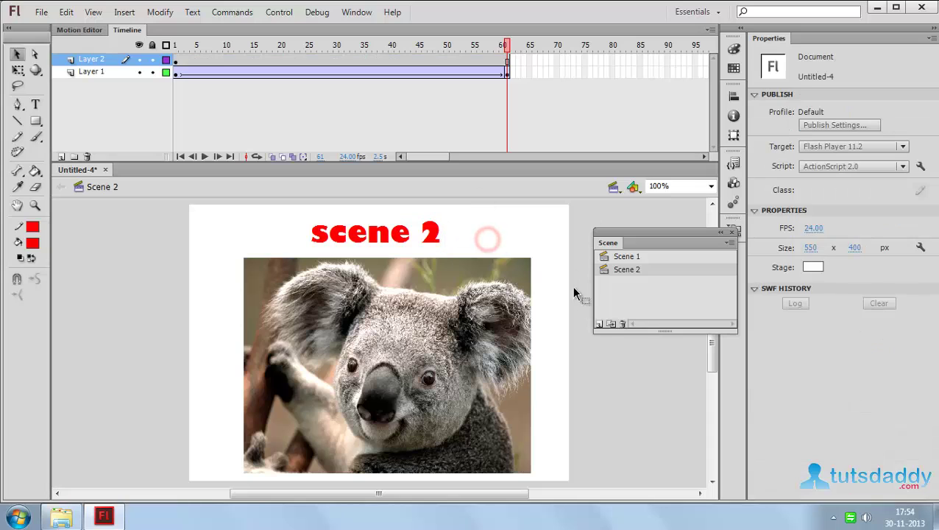
- Add Scene 3 and import Penguins.jpg onto its stage
{"action": "left_click", "coordinate": [599, 324]}
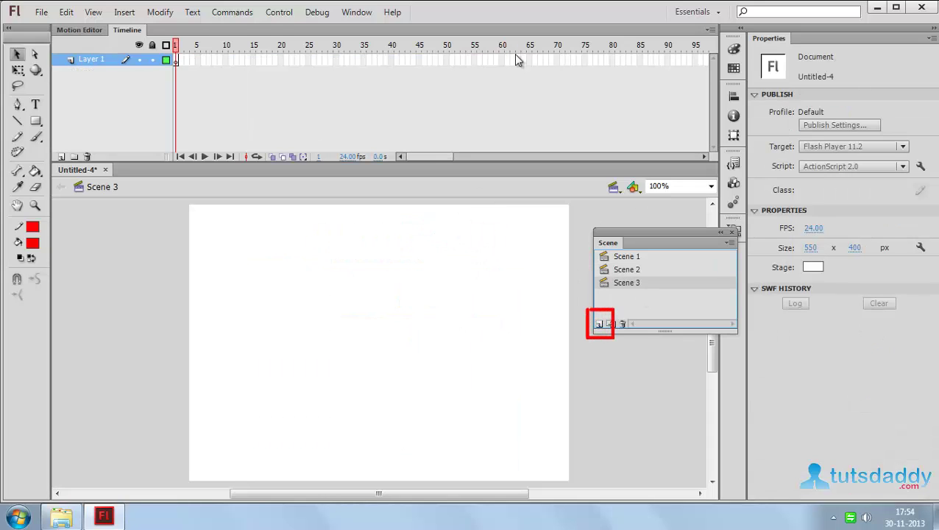
{"action": "left_click", "coordinate": [41, 12]}
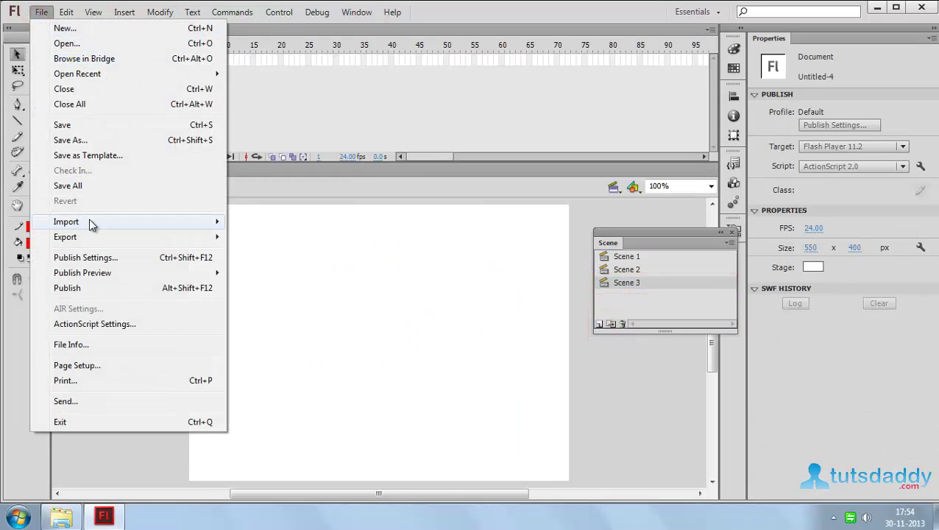
{"action": "left_click", "coordinate": [89, 221]}
{"action": "left_click", "coordinate": [268, 221]}
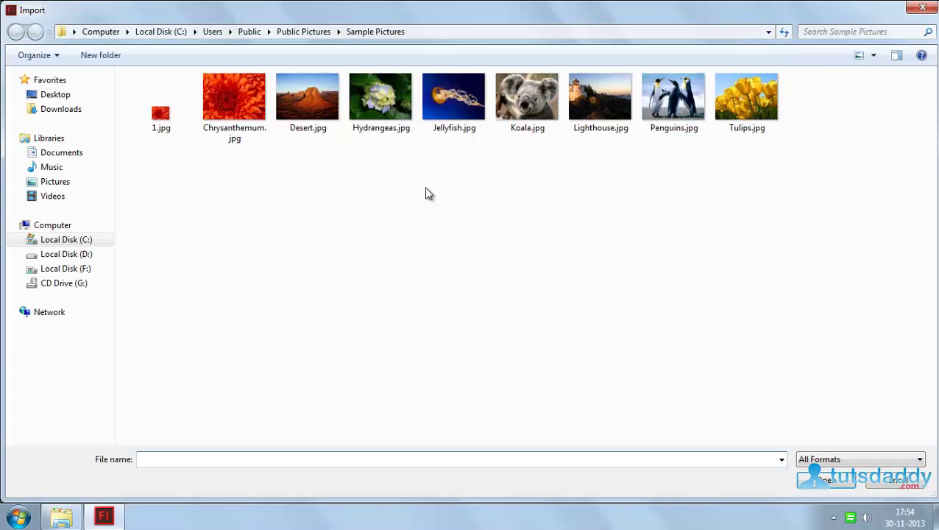
{"action": "double_click", "coordinate": [681, 101]}
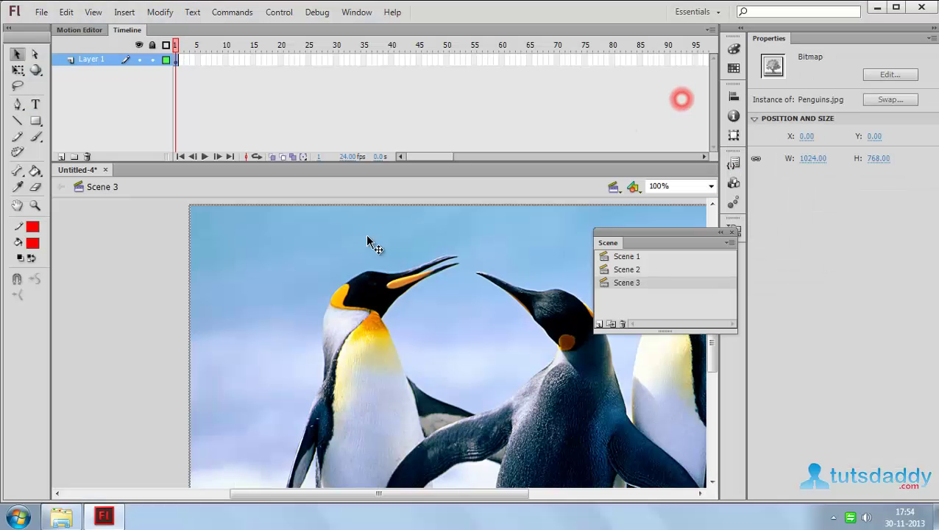
- Start a classic tween on the penguin layer's frame 1 and select frame 60
{"action": "right_click", "coordinate": [174, 61]}
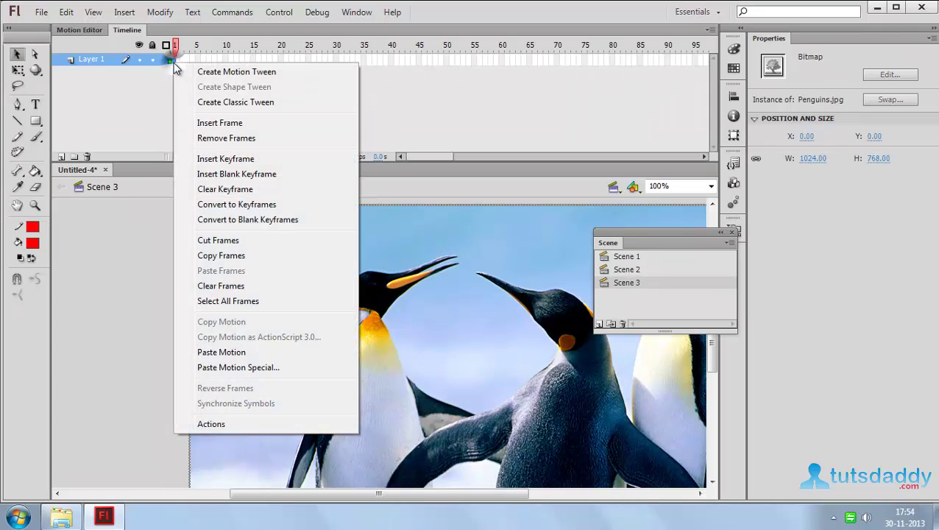
{"action": "left_click", "coordinate": [219, 107]}
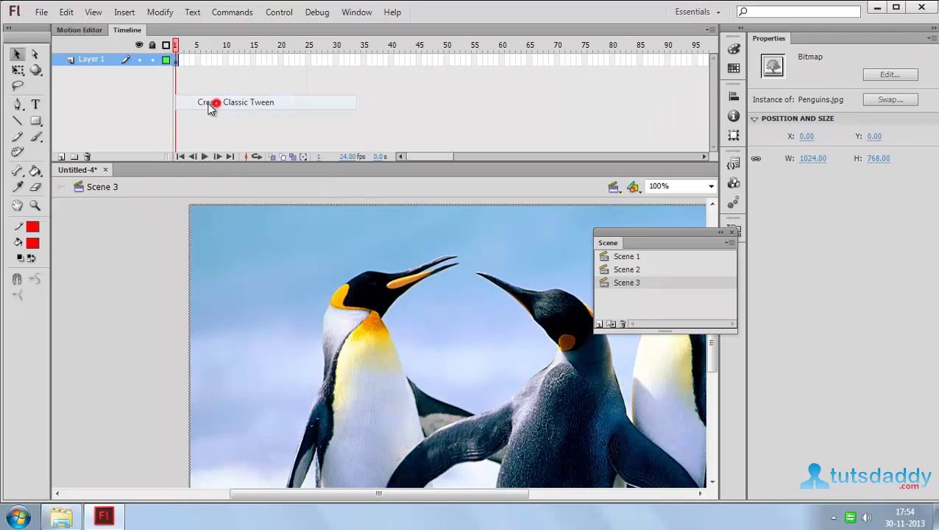
{"action": "left_click", "coordinate": [502, 60]}
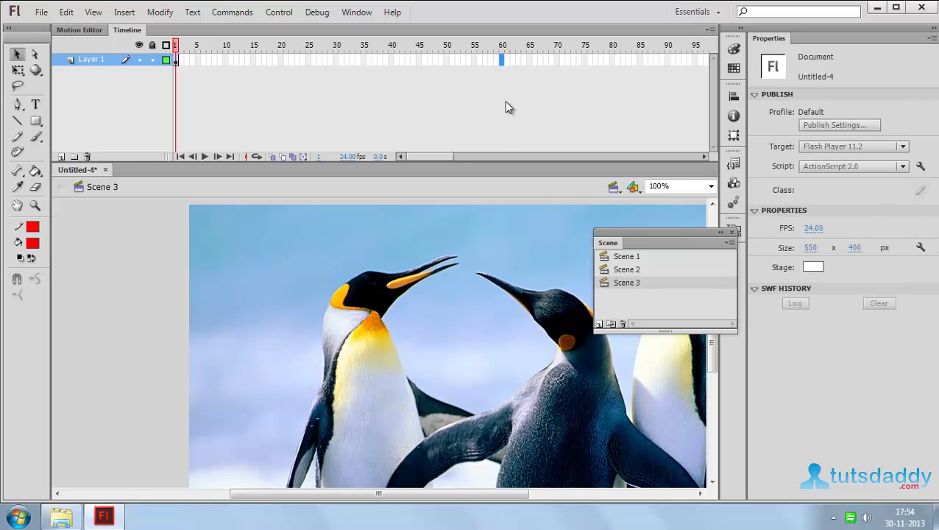
- Add a keyframe at frame 60, shrink the penguins photo to 416 × 312, and centre it
{"action": "key", "text": "F6"}
{"action": "left_click", "coordinate": [472, 321]}
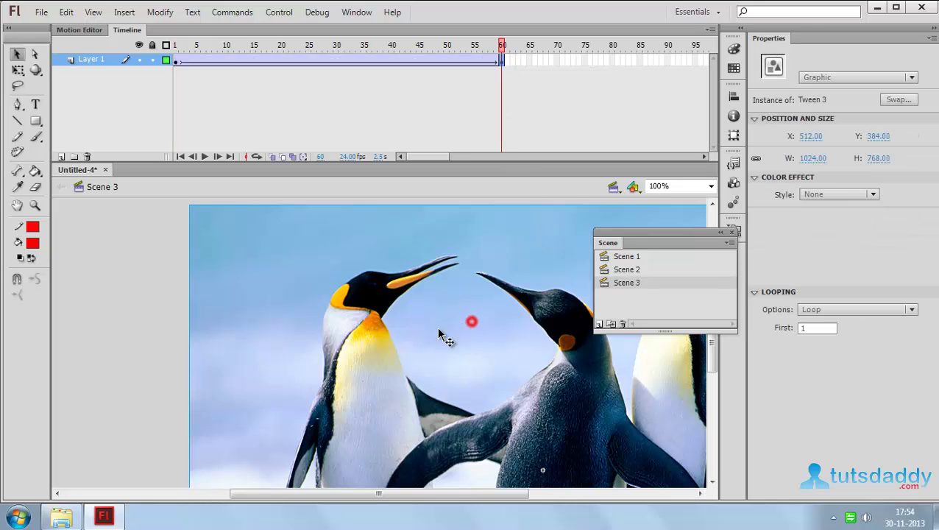
{"action": "left_click_drag", "start_coordinate": [814, 165], "coordinate": [488, 259]}
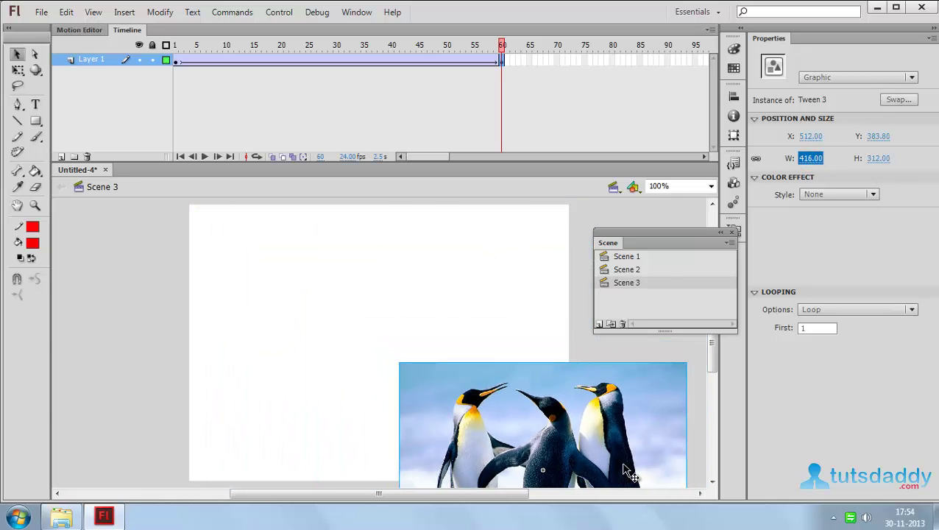
{"action": "left_click_drag", "start_coordinate": [622, 467], "coordinate": [459, 352]}
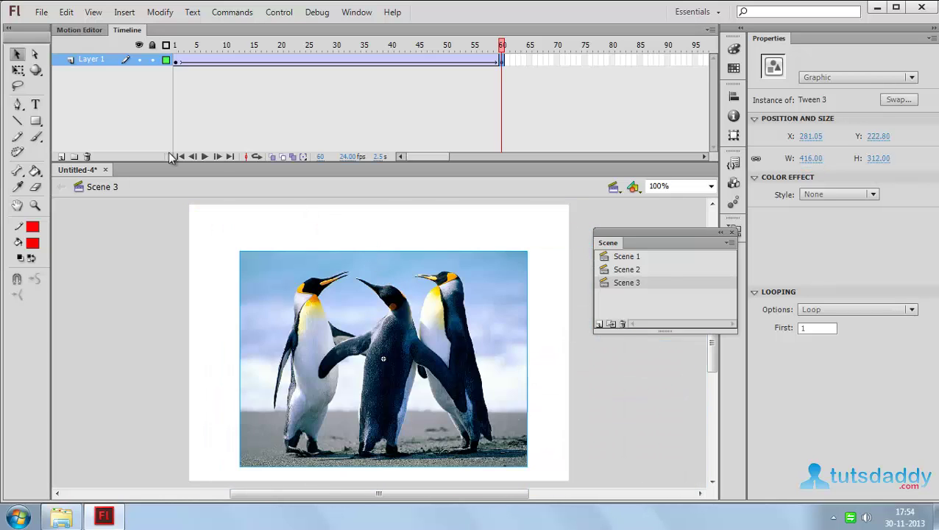
- On new Layer 2, type a red 'scene 3' title and centre it above the penguins photo
{"action": "left_click", "coordinate": [60, 157]}
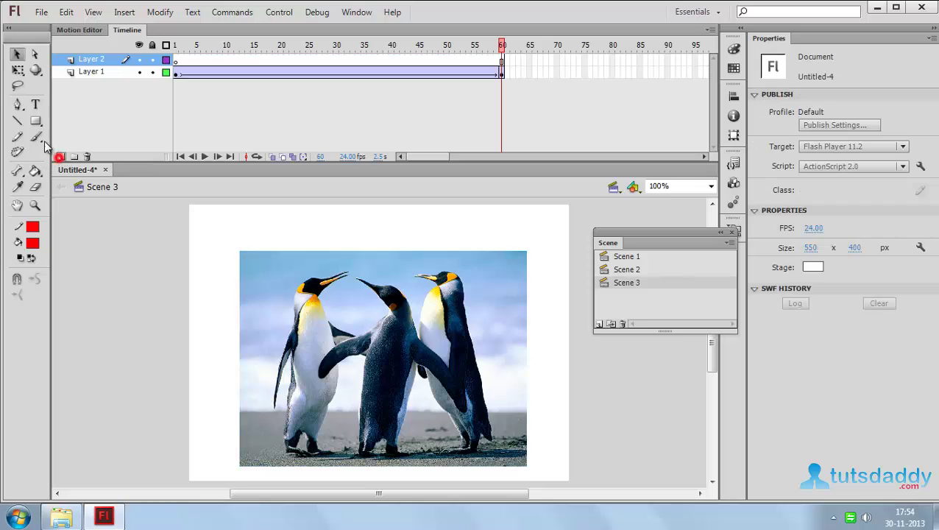
{"action": "left_click", "coordinate": [35, 104]}
{"action": "left_click", "coordinate": [323, 227]}
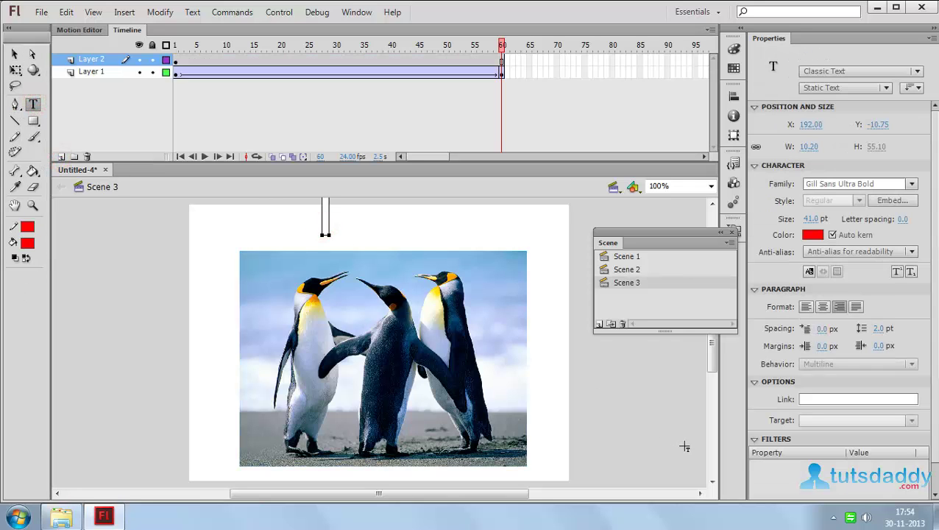
{"action": "type", "text": "sce"}
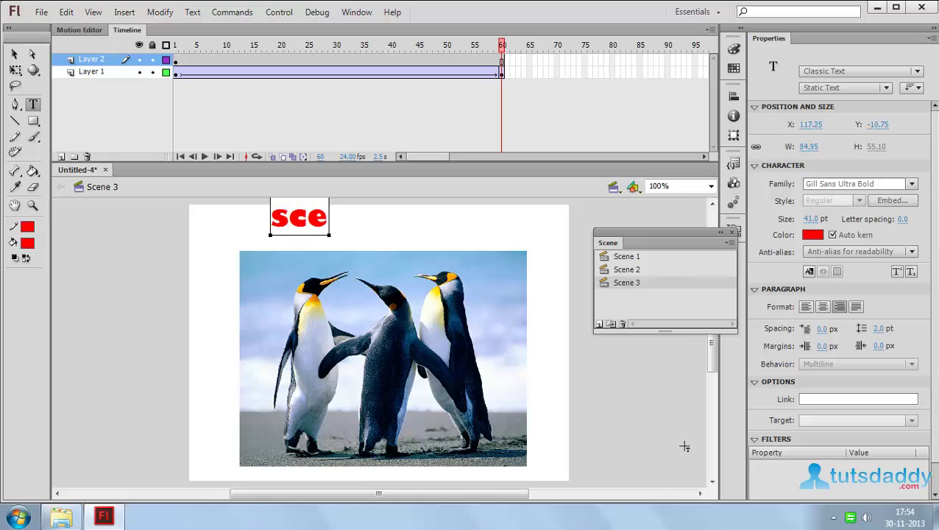
{"action": "type", "text": "ne  3"}
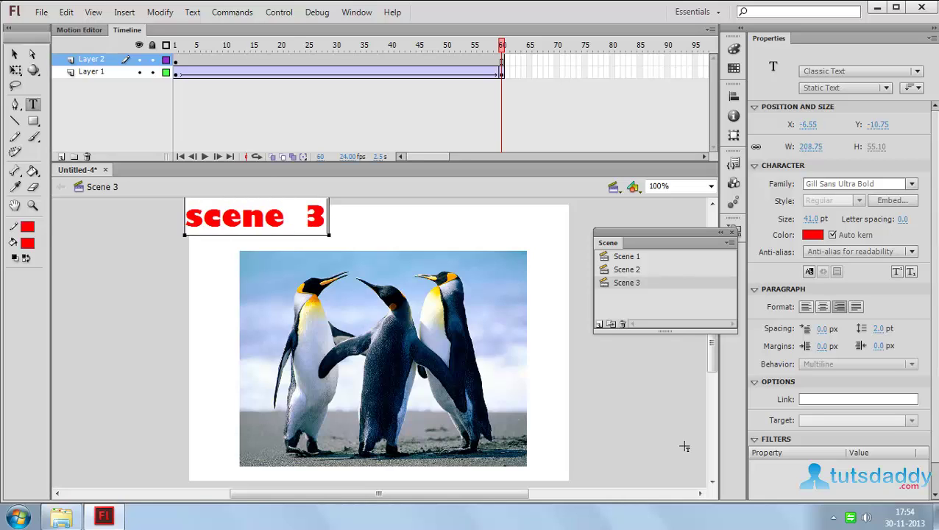
{"action": "left_click", "coordinate": [14, 53]}
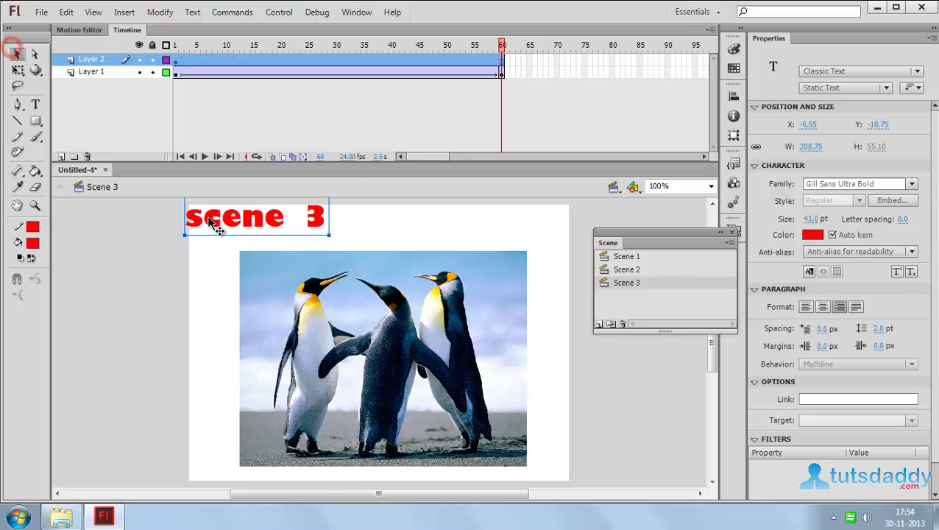
{"action": "left_click_drag", "start_coordinate": [214, 220], "coordinate": [342, 247]}
{"action": "left_click", "coordinate": [563, 381]}
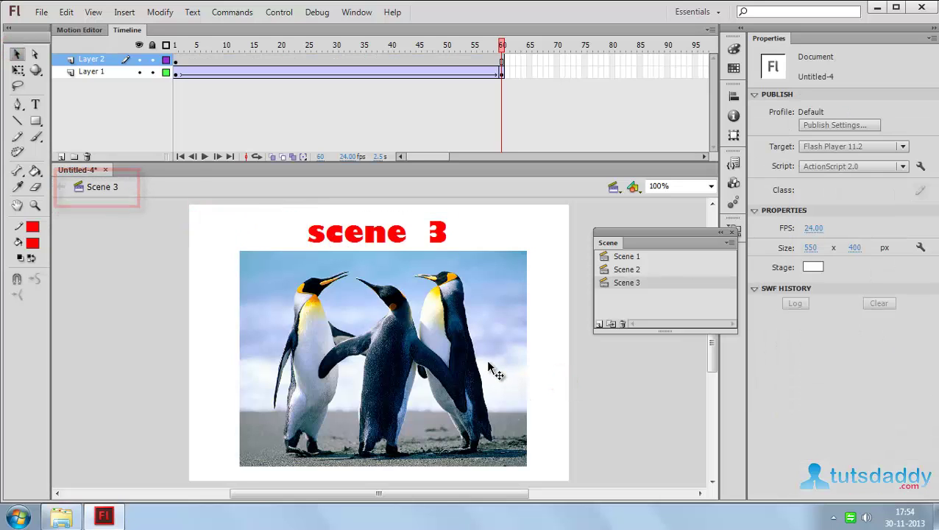
- Page through Scene 1, Scene 2 and Scene 3, ending on Scene 2 with the koala photo
{"action": "key", "text": "Page_Up"}
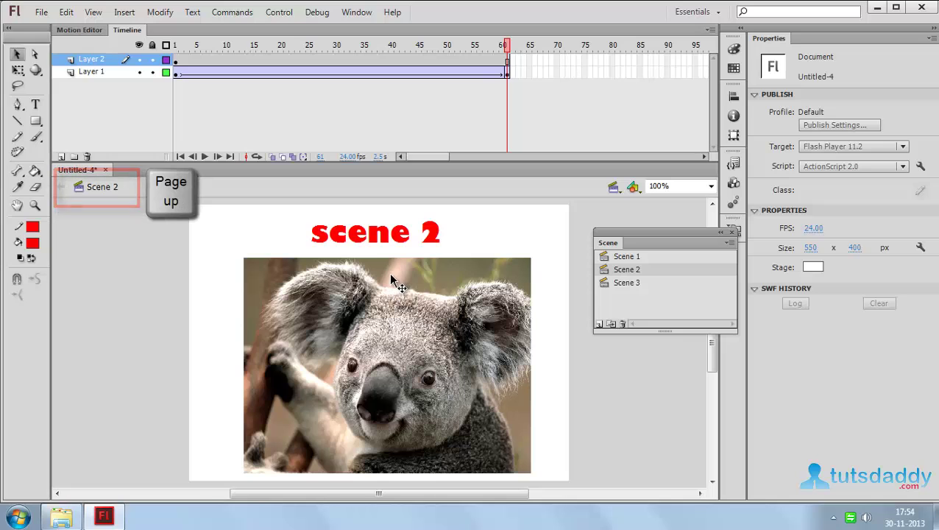
{"action": "key", "text": "Page_Up"}
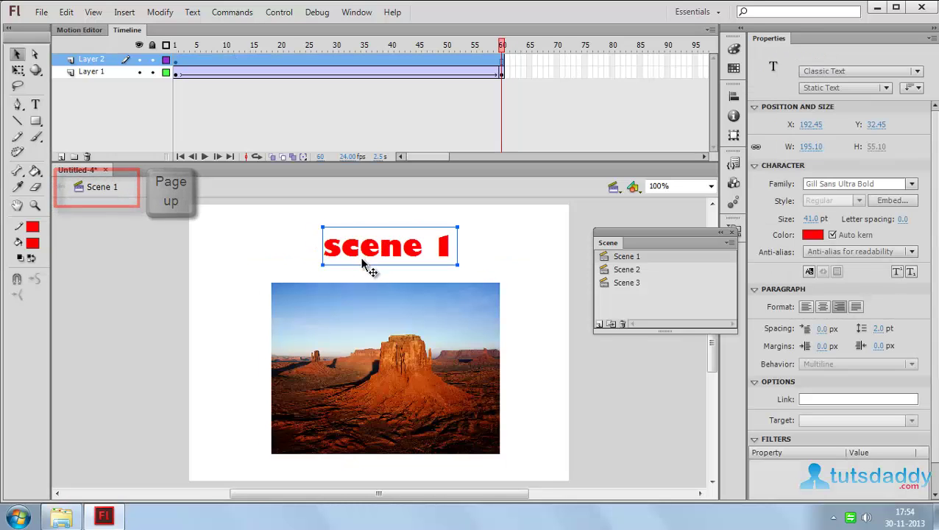
{"action": "key", "text": "Page_Down"}
{"action": "key", "text": "Page_Down"}
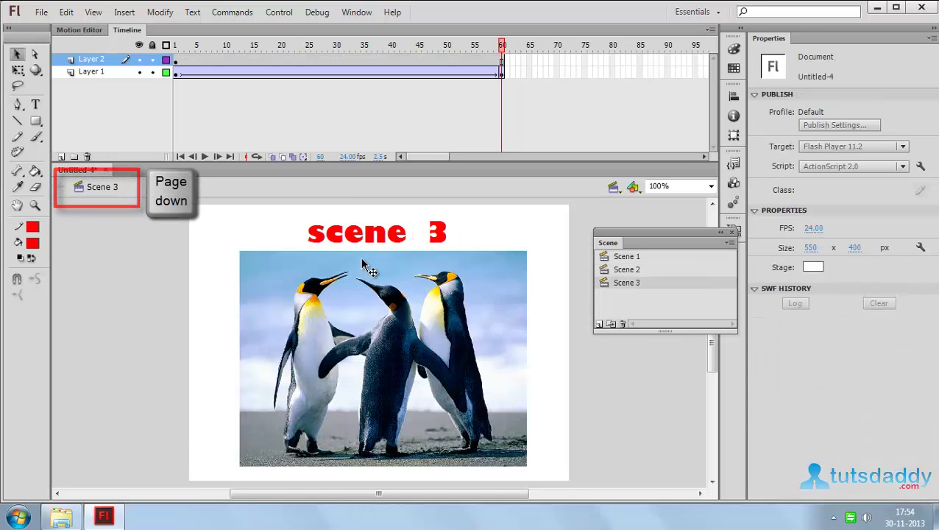
{"action": "key", "text": "Page_Up"}
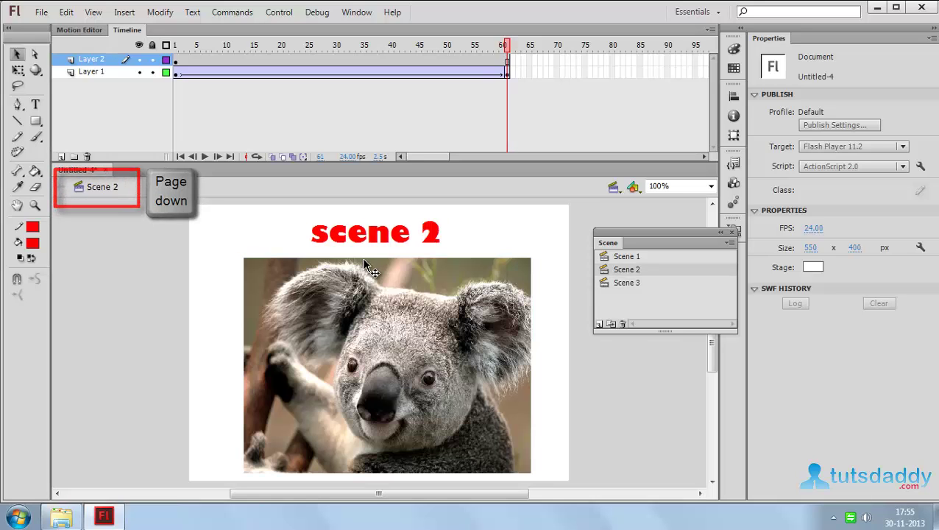
- Test-play Scene 2 and then Scene 1 on their own with Test Scene, closing each preview
{"action": "left_click", "coordinate": [292, 14]}
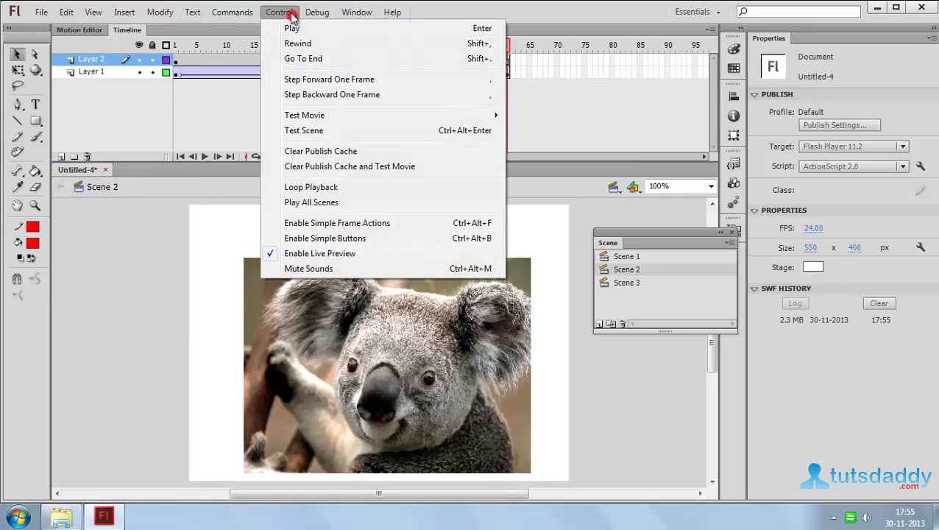
{"action": "left_click", "coordinate": [305, 130]}
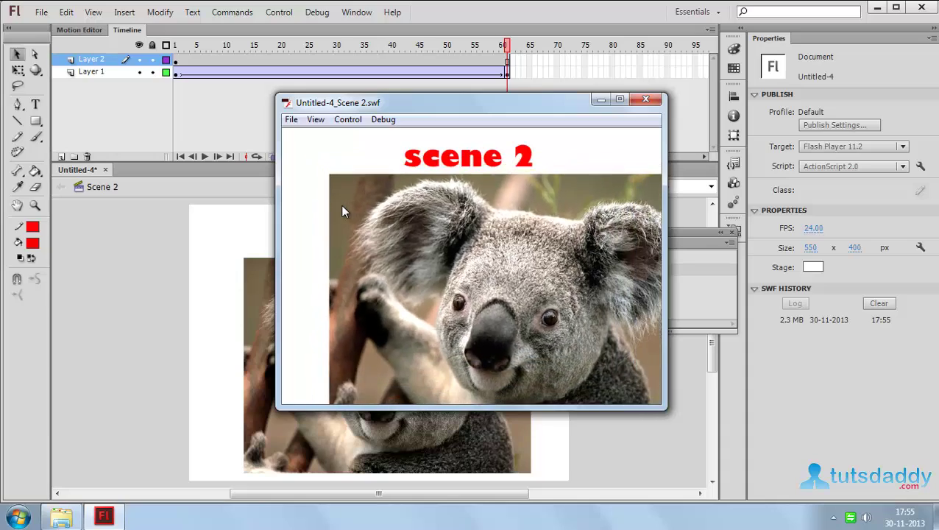
{"action": "left_click", "coordinate": [647, 99]}
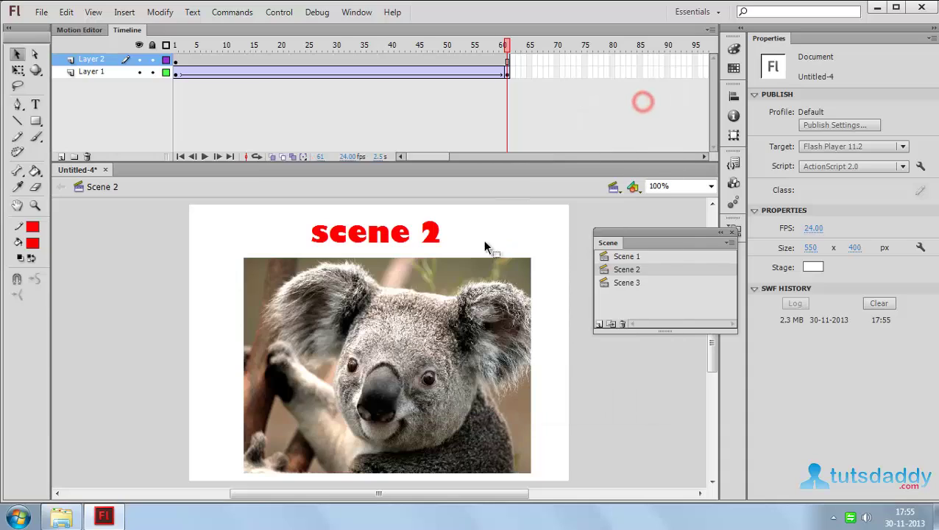
{"action": "double_click", "coordinate": [621, 257]}
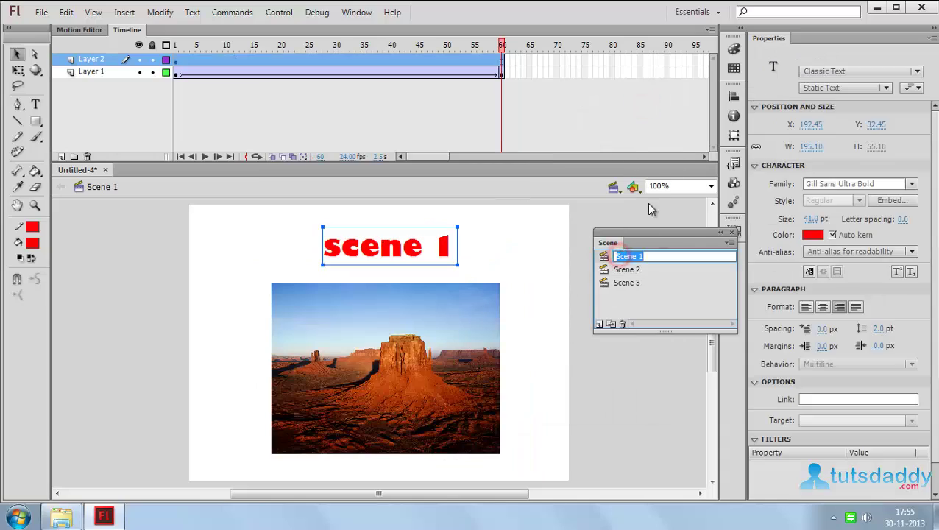
{"action": "left_click", "coordinate": [279, 12]}
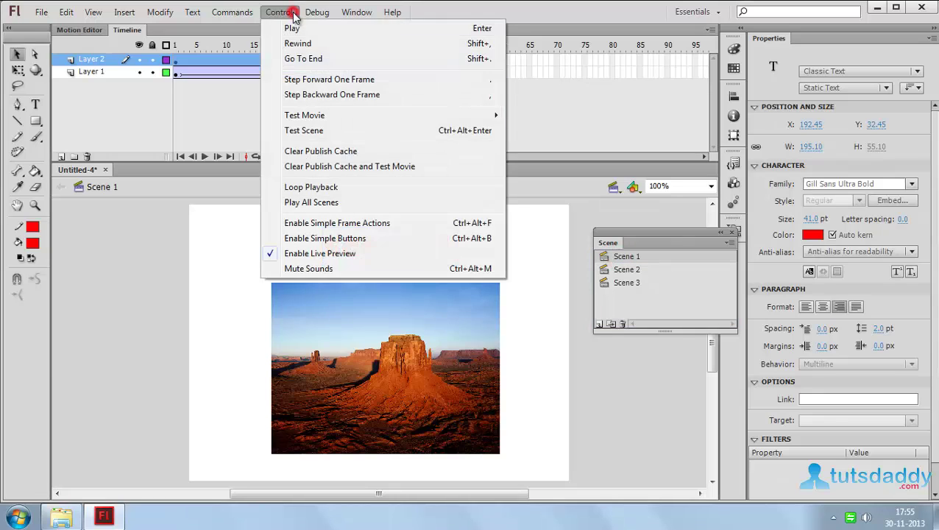
{"action": "left_click", "coordinate": [321, 132]}
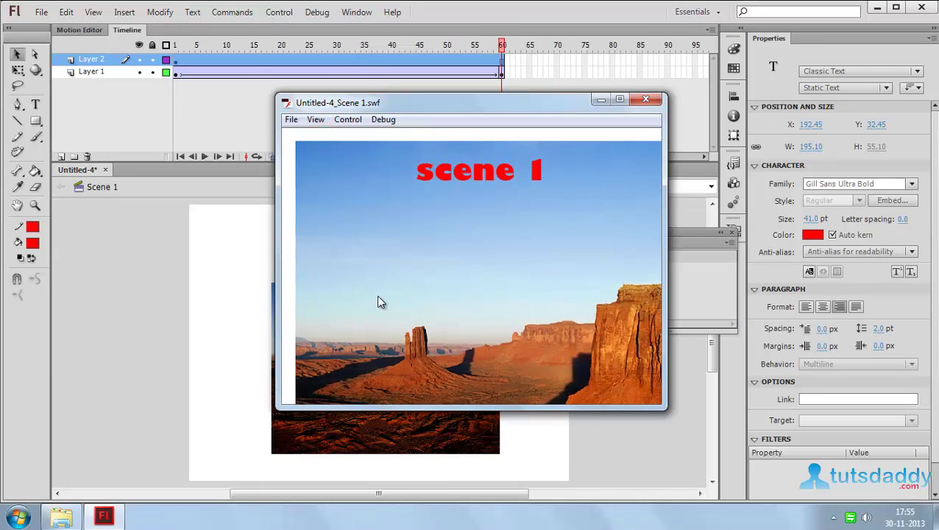
{"action": "left_click", "coordinate": [644, 103]}
- Test-play Scene 3 on its own, then test the whole three-scene movie with Ctrl+Enter
{"action": "left_click", "coordinate": [626, 282]}
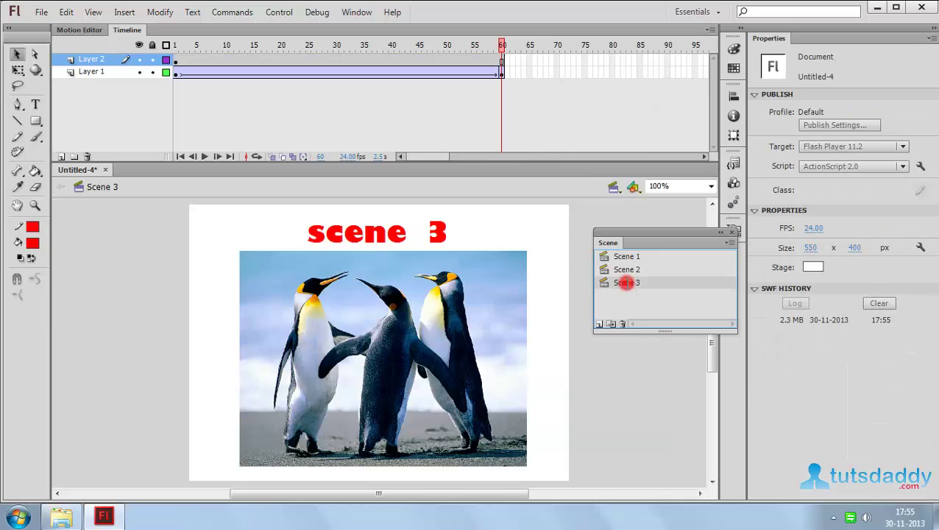
{"action": "left_click", "coordinate": [279, 12]}
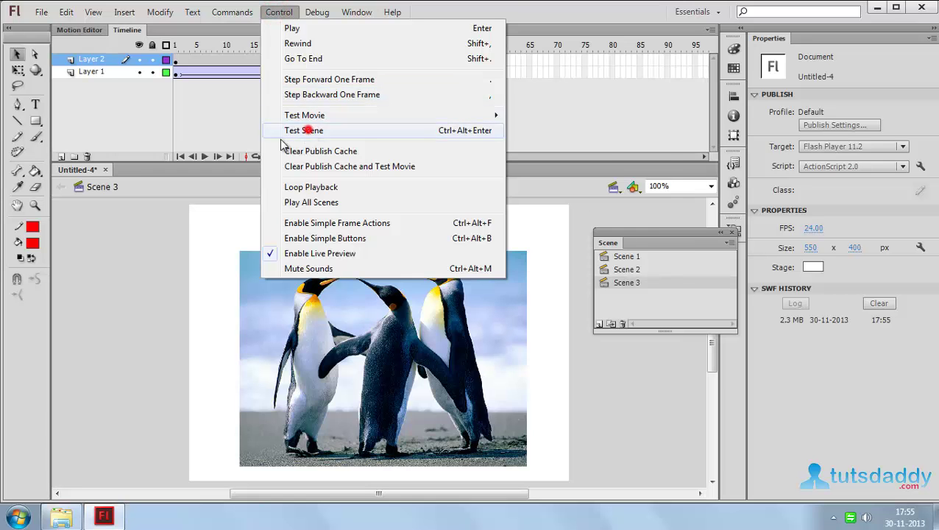
{"action": "left_click", "coordinate": [304, 130]}
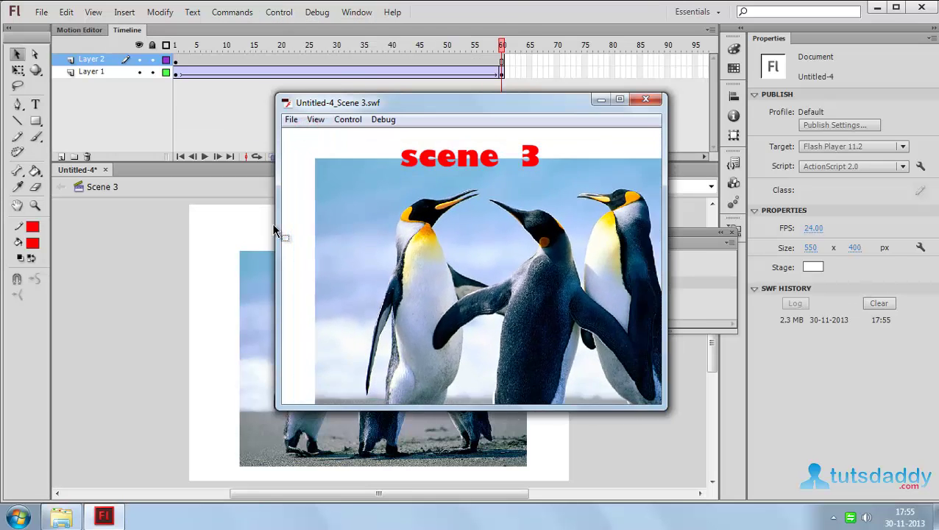
{"action": "left_click", "coordinate": [646, 102]}
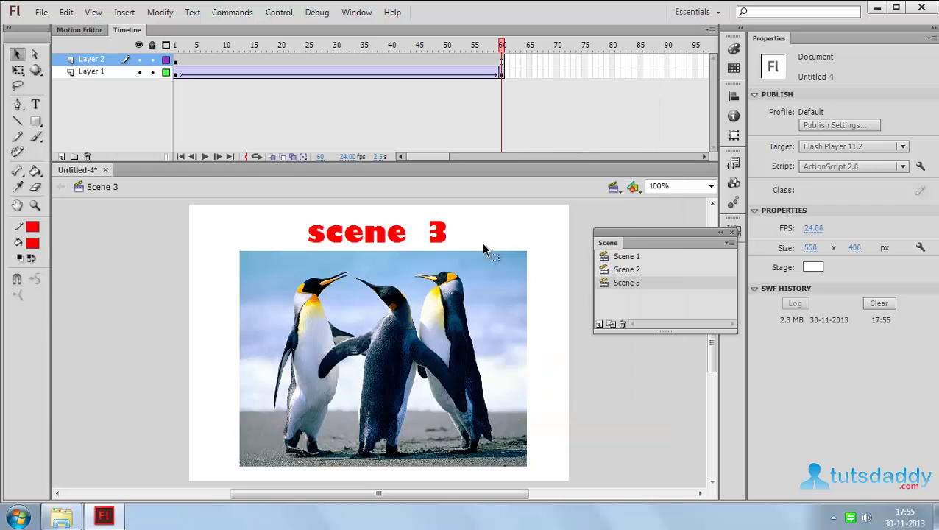
{"action": "key", "text": "ctrl+Return"}
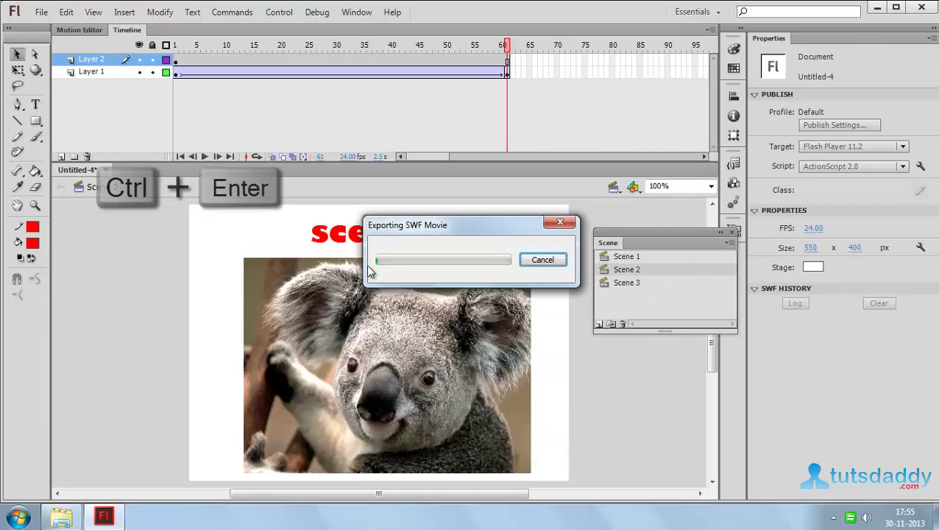